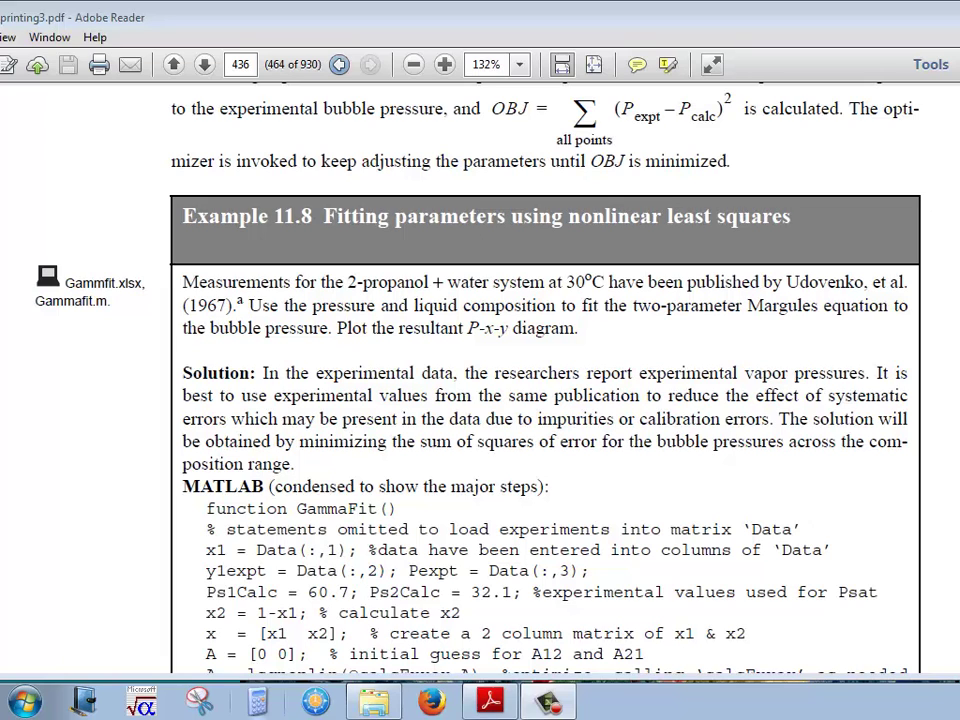
# - Open GammaFit.xlsx from the chethermo Excel folder and view its P-x-y fit P sheet and P-x-y Plot
pyautogui.click(386, 706)
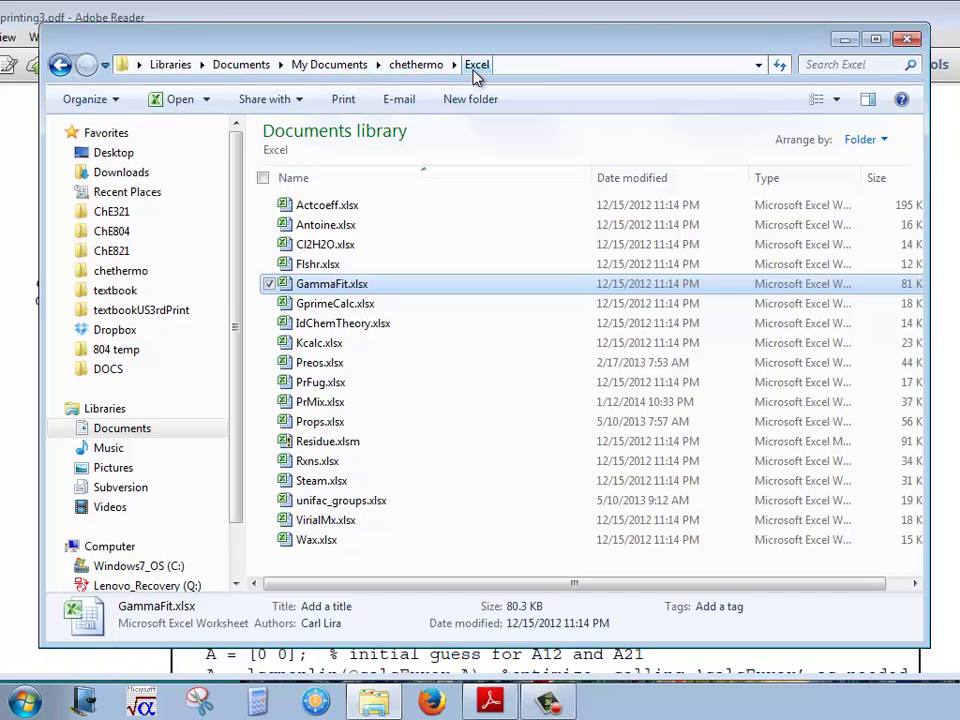
pyautogui.doubleClick(284, 289)
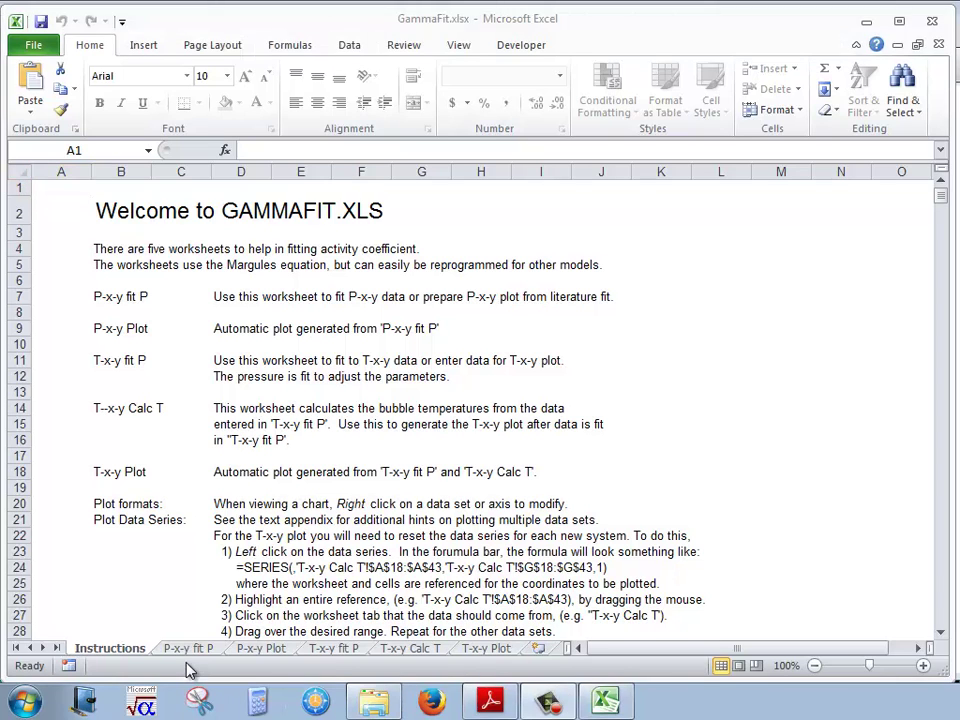
pyautogui.click(193, 649)
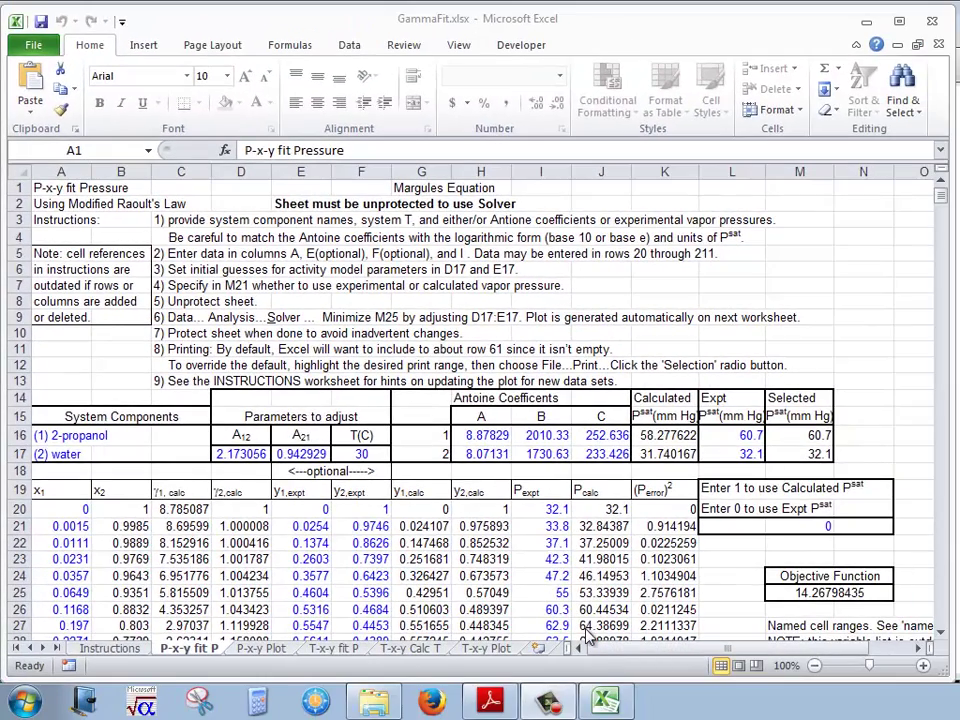
pyautogui.click(257, 654)
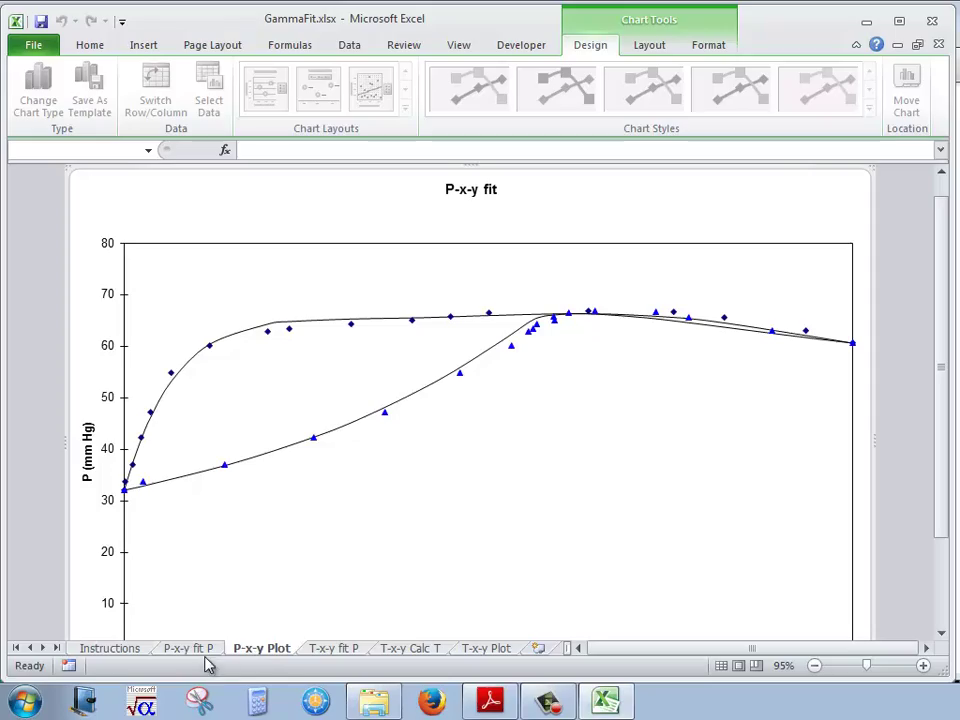
# - On the P-x-y fit P sheet, set both Margules parameters, A12 in D17 and A21 in E17, to 2
pyautogui.click(200, 649)
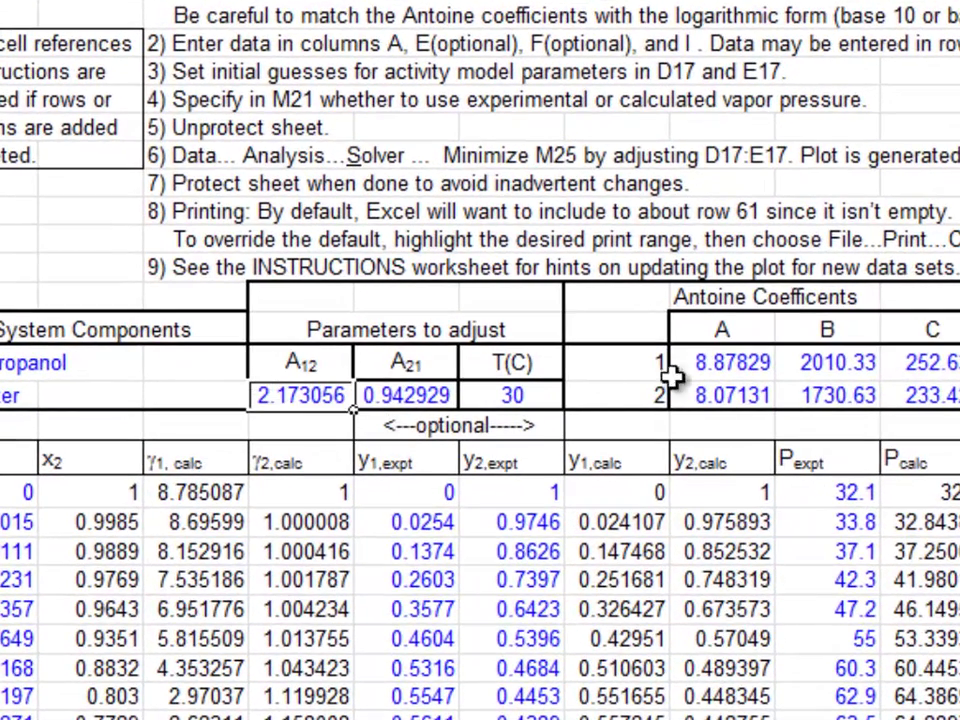
pyautogui.press('Delete')
pyautogui.write('2')
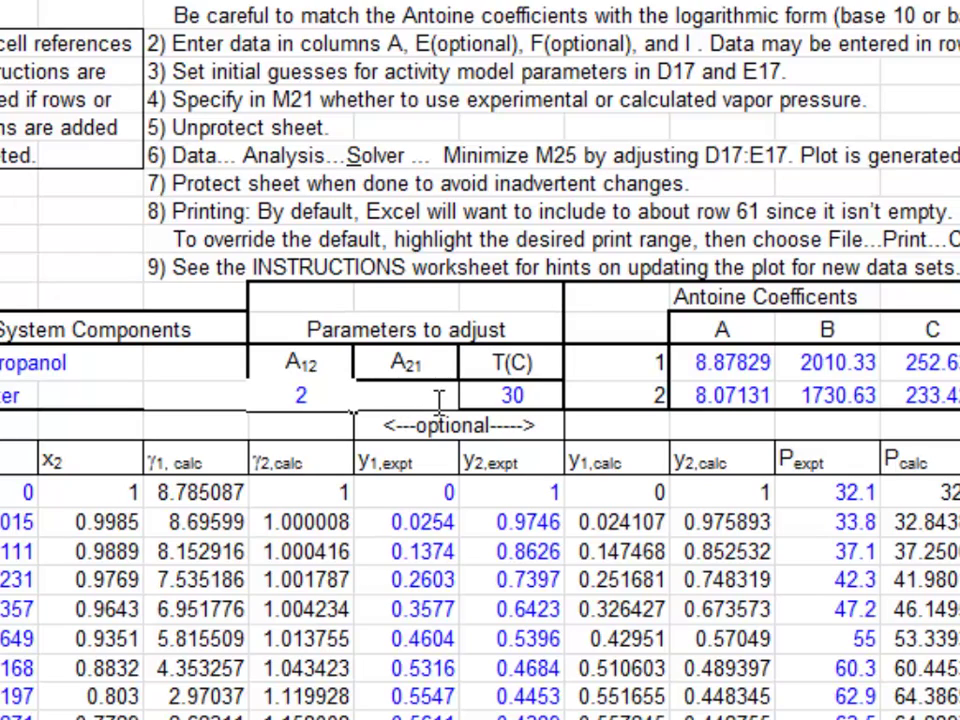
pyautogui.press('Return')
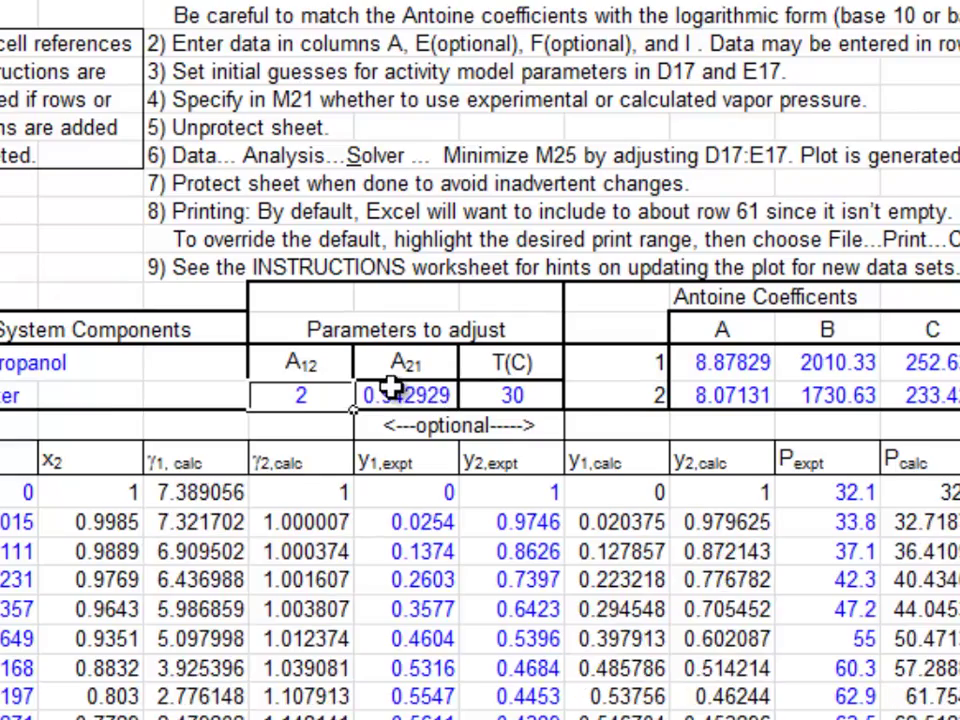
pyautogui.click(390, 387)
pyautogui.write('2')
pyautogui.press('Return')
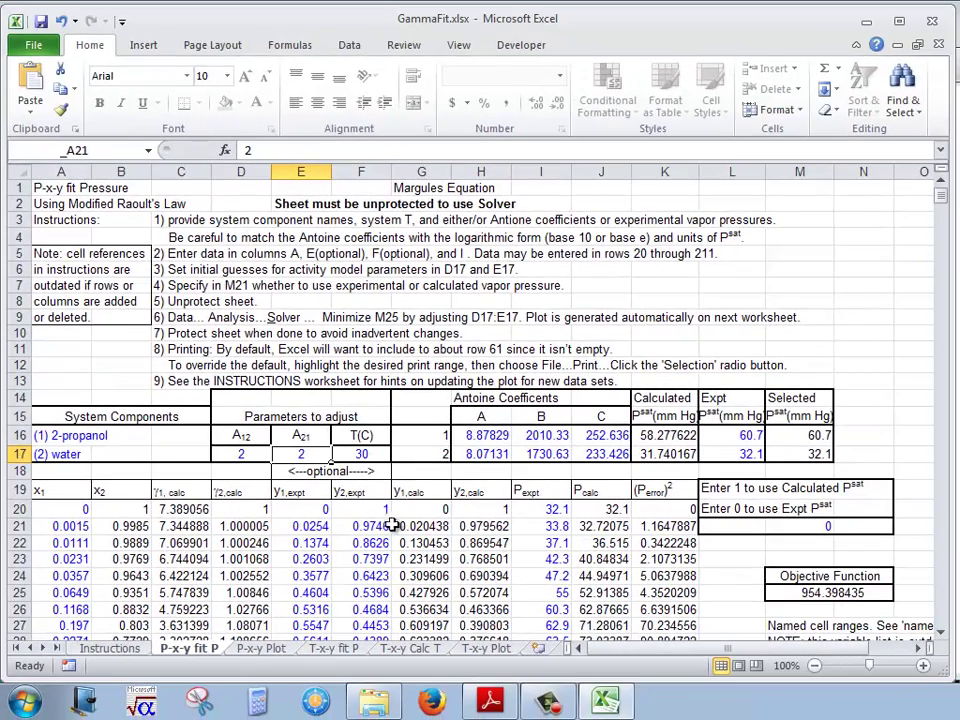
# - Check the fitted curves on the P-x-y Plot and the squared pressure errors on the P-x-y fit P sheet
pyautogui.click(254, 648)
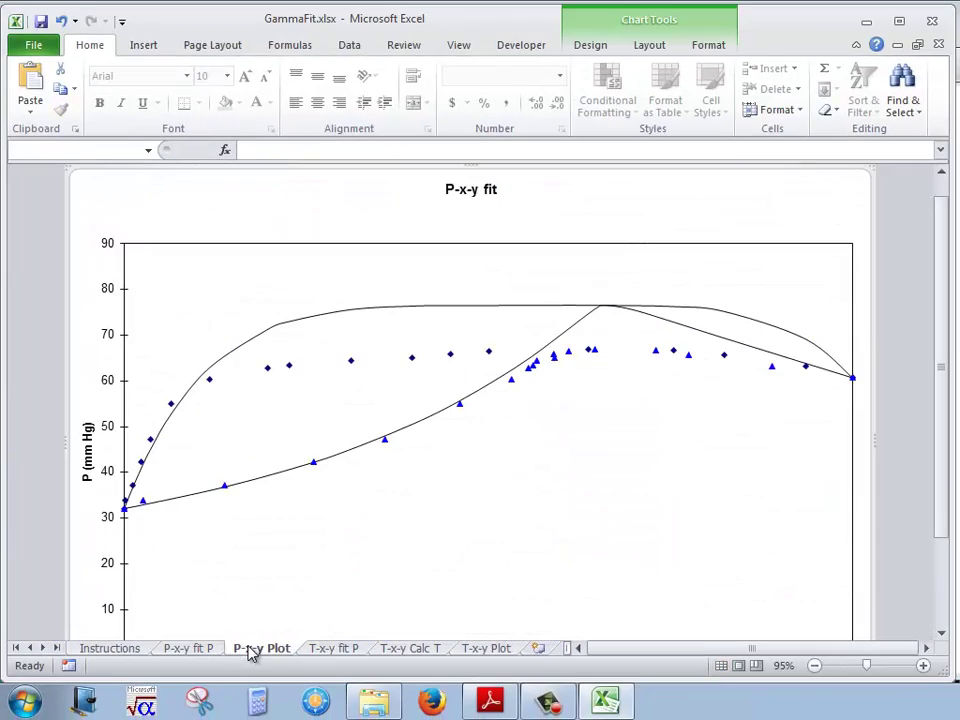
pyautogui.click(190, 648)
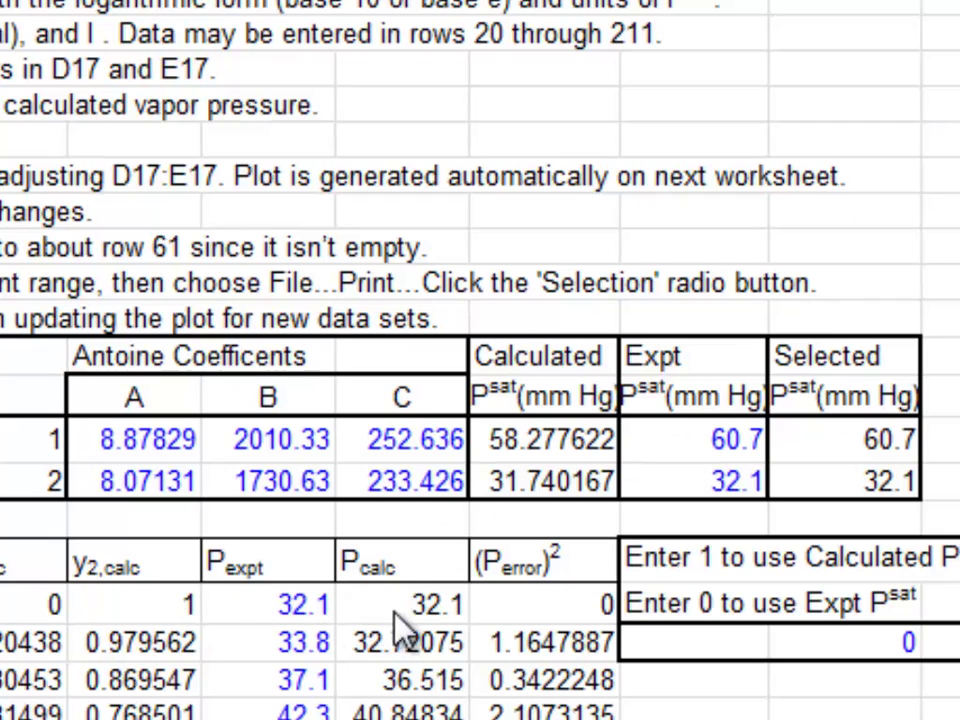
pyautogui.scroll(-6, 883, 347)
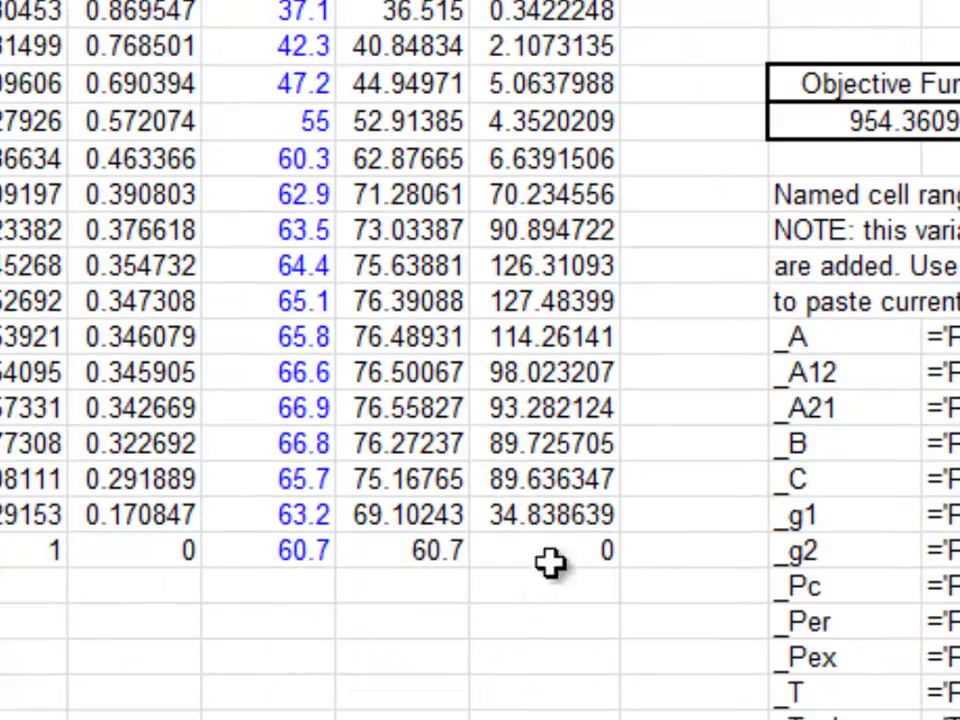
pyautogui.scroll(6, 656, 542)
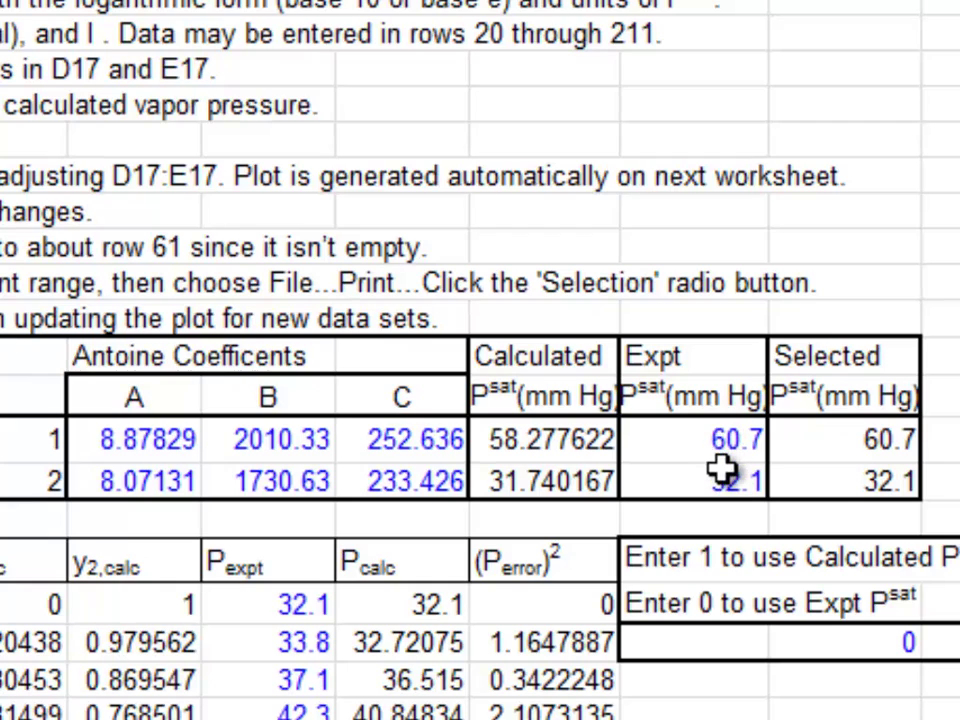
# - Set the vapor pressure option in M21 to 1 to use the calculated saturation pressures
pyautogui.click(870, 640)
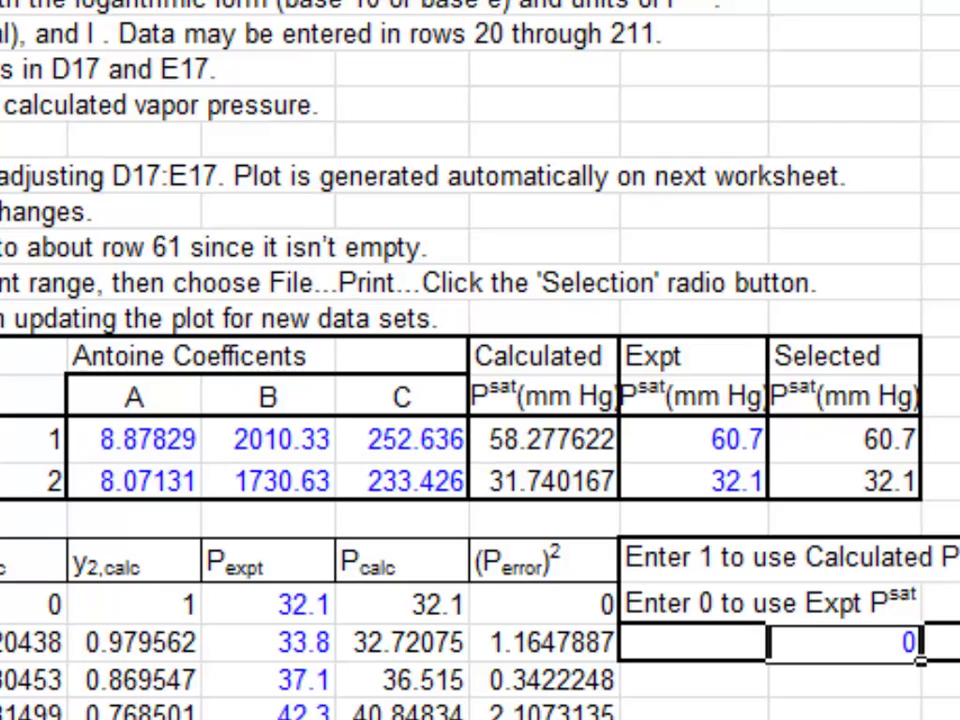
pyautogui.write('1')
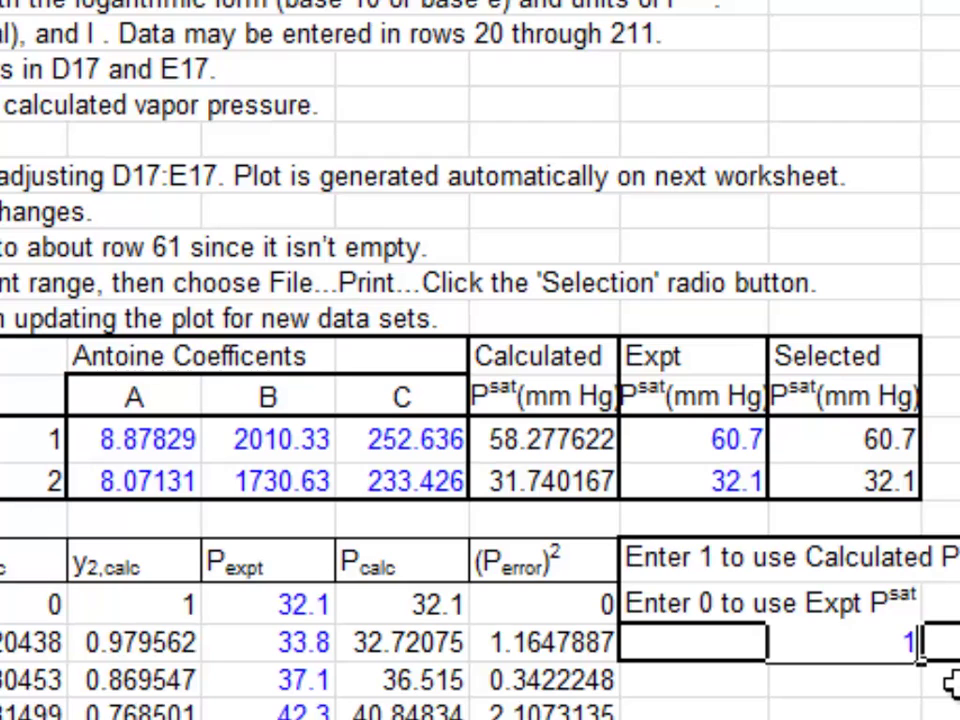
pyautogui.press('Return')
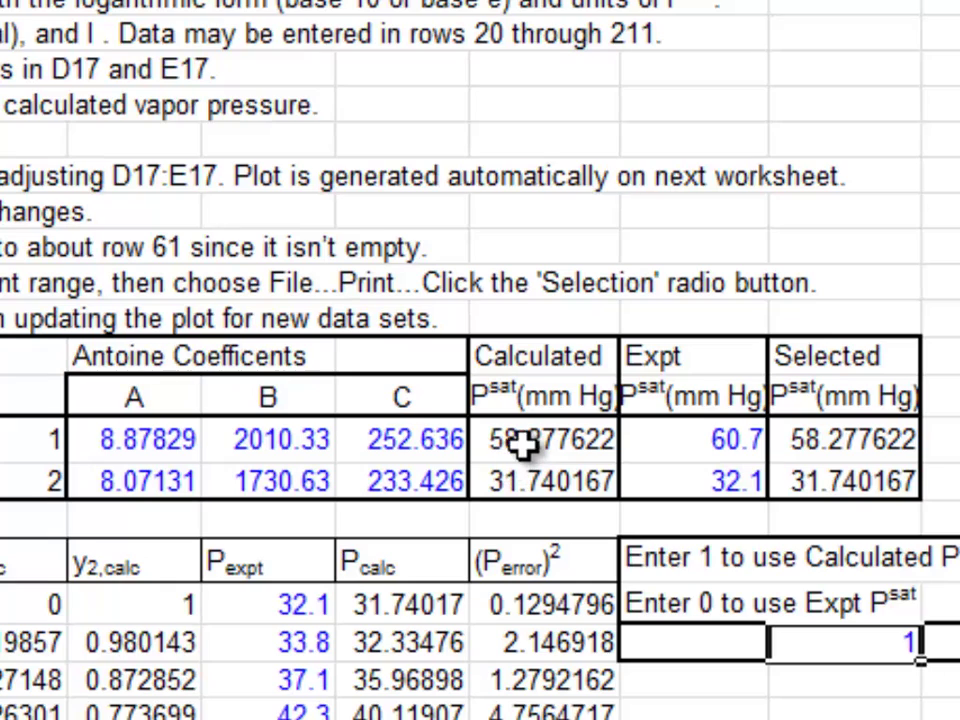
# - Compare the calculated and experimental vapor pressures of 2-propanol, and examine the pure 2-propanol endpoint on the P-x-y Plot
pyautogui.click(673, 443)
pyautogui.click(527, 441)
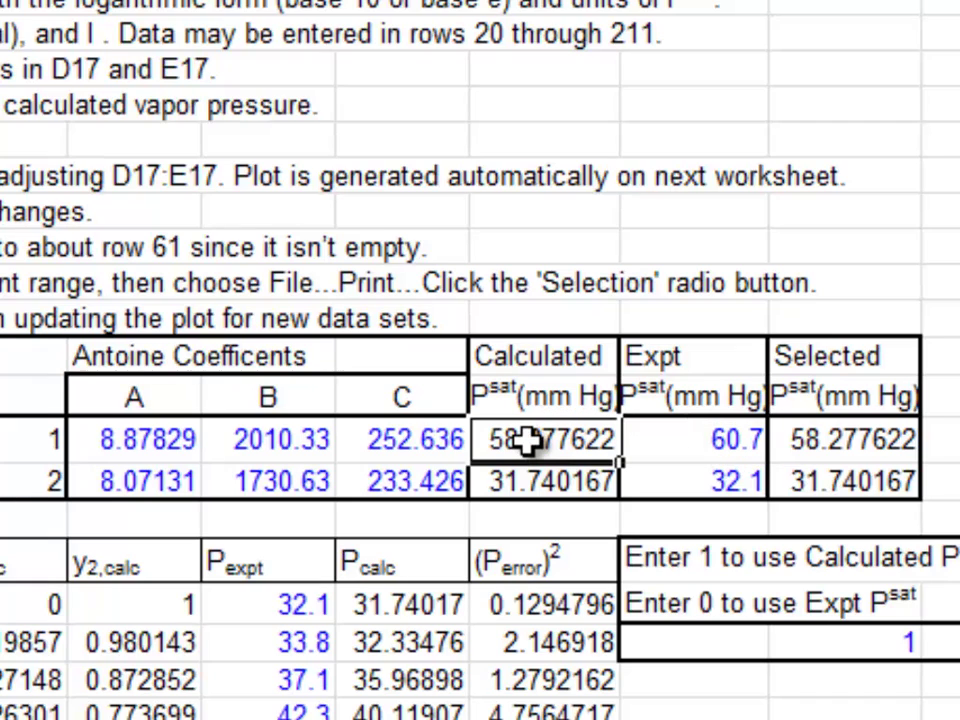
pyautogui.click(670, 445)
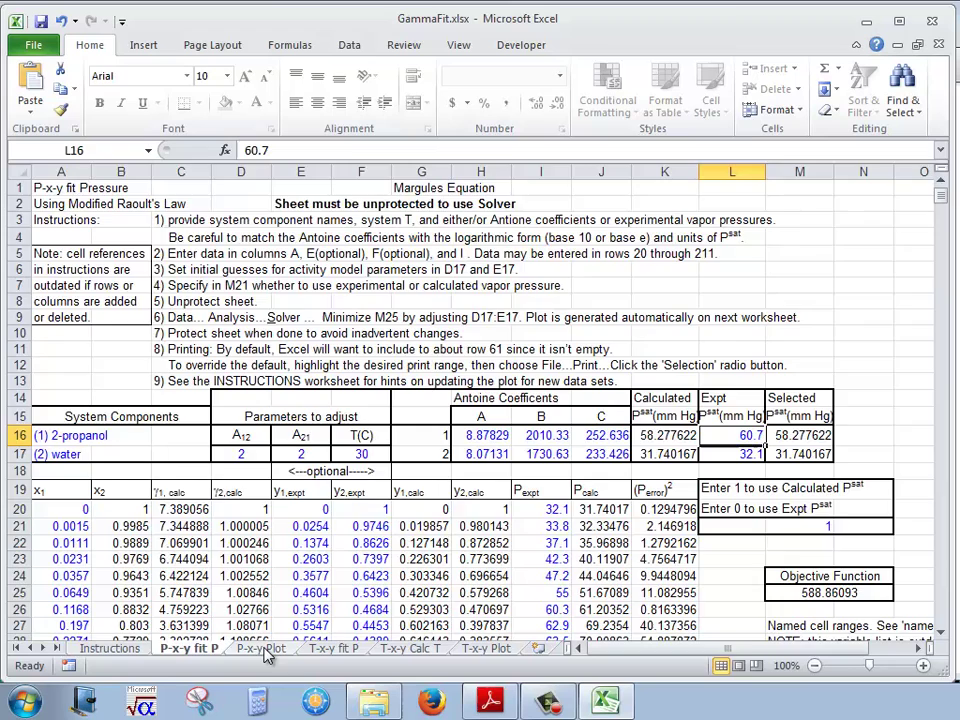
pyautogui.click(261, 648)
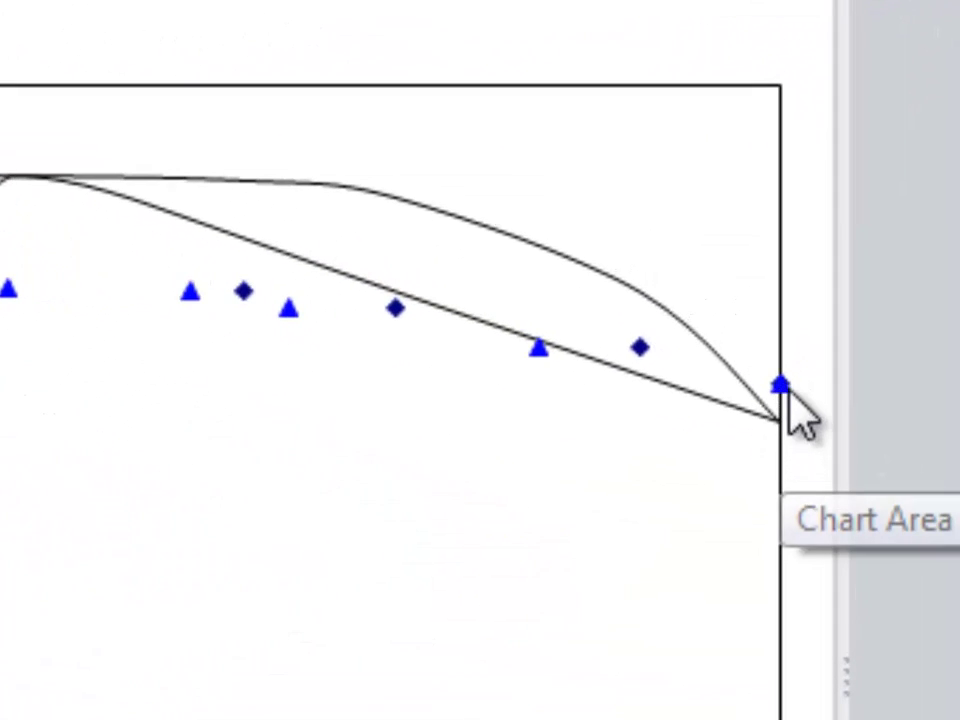
pyautogui.moveTo(767, 429)
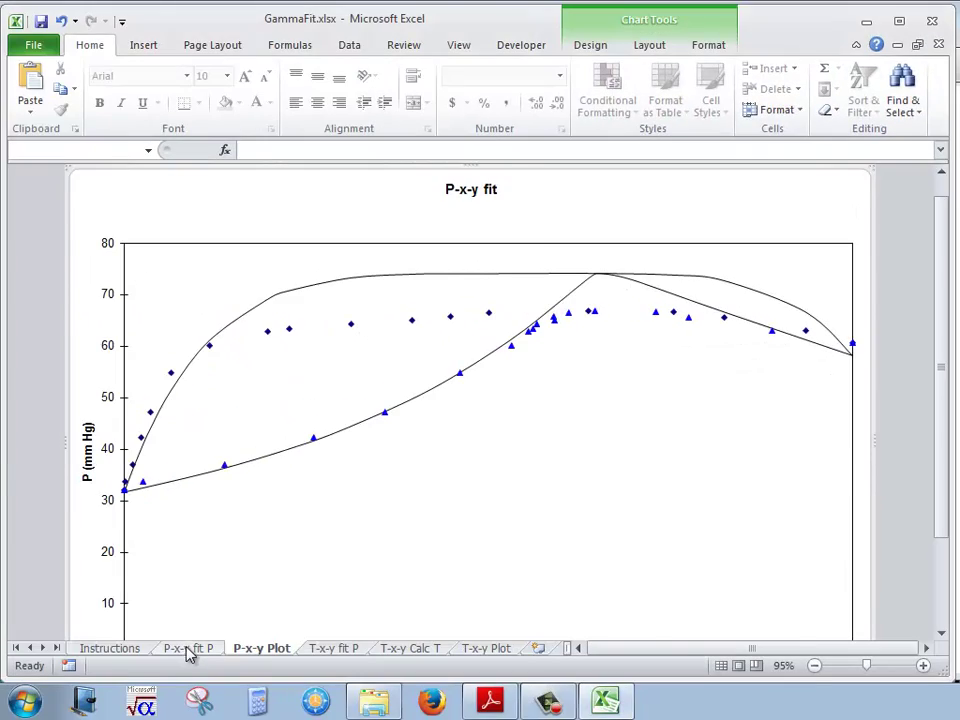
# - On the P-x-y fit P sheet, inspect the x1 and y1,expt data and the formulas for x2 and y2,expt
pyautogui.click(189, 650)
pyautogui.scroll(-4, 350, 460)
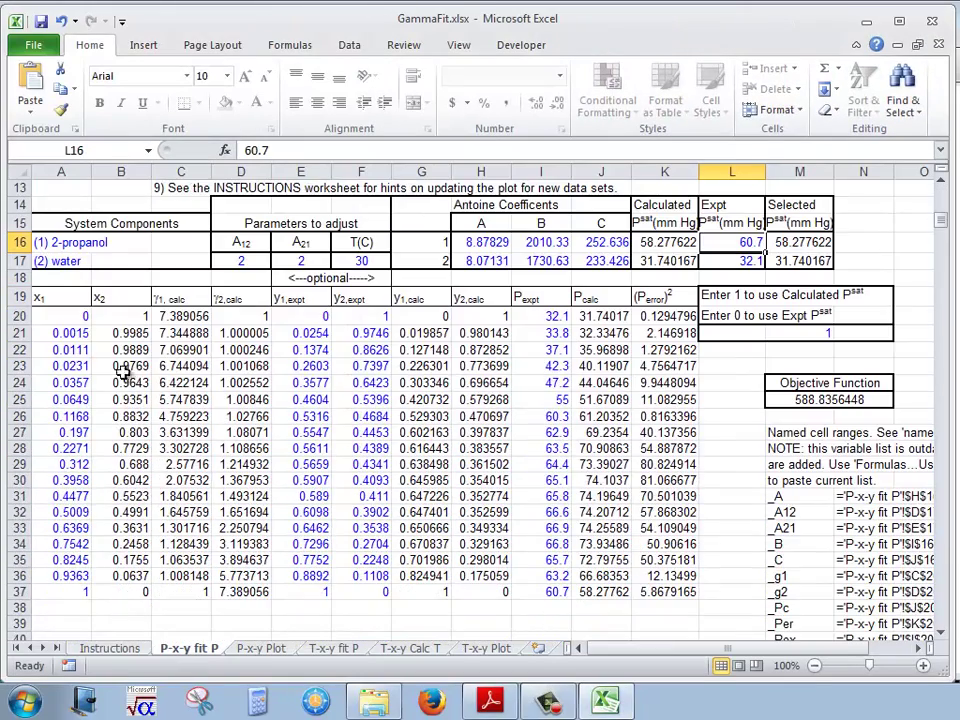
pyautogui.click(42, 321)
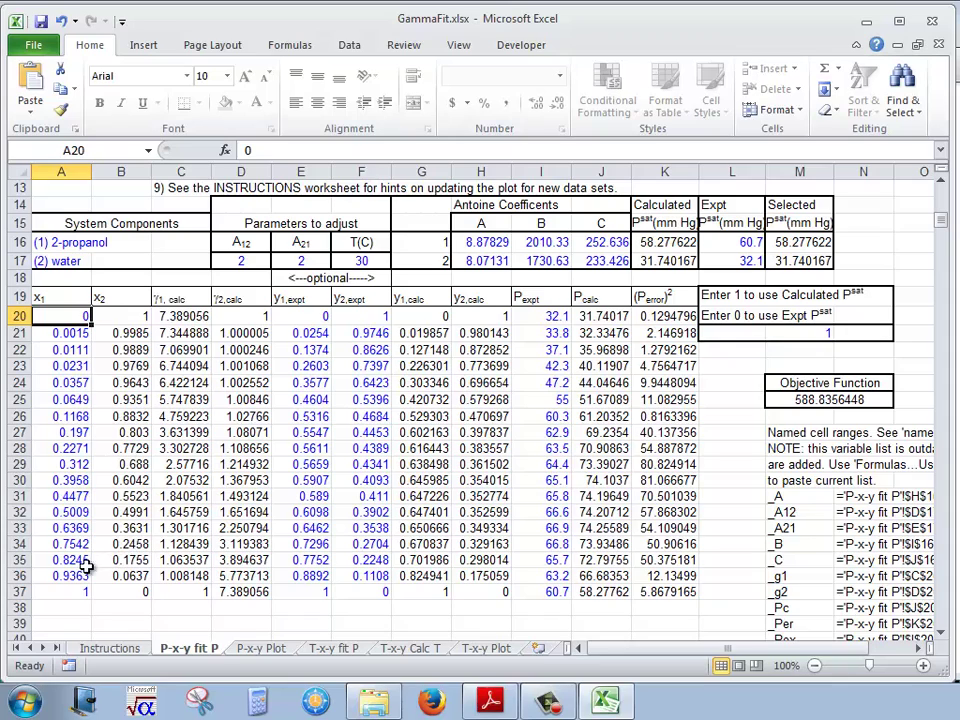
pyautogui.click(311, 316)
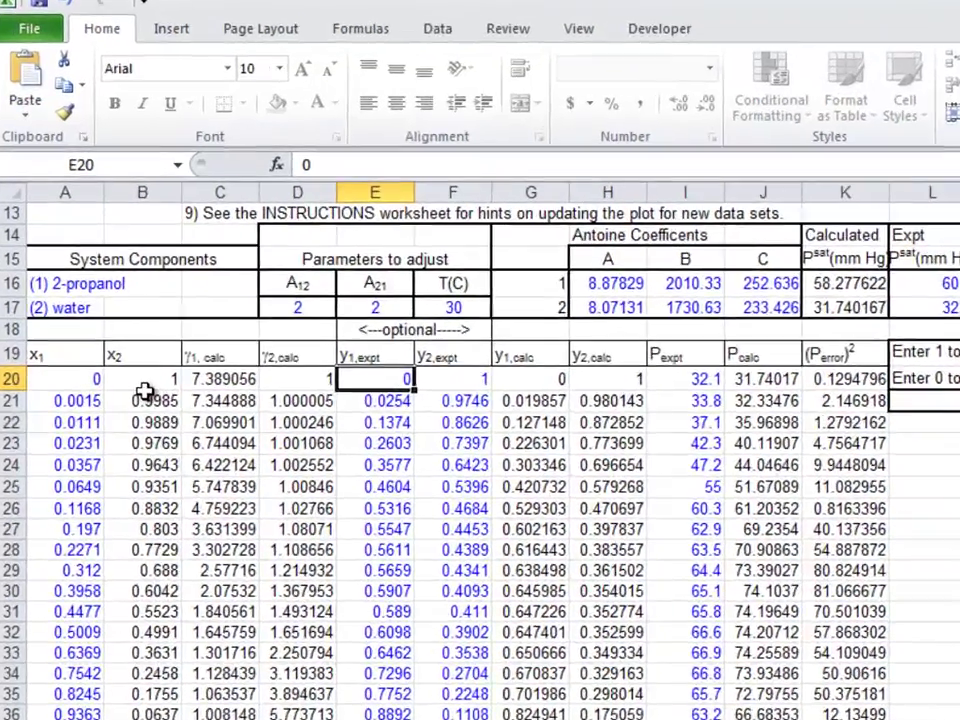
pyautogui.click(125, 333)
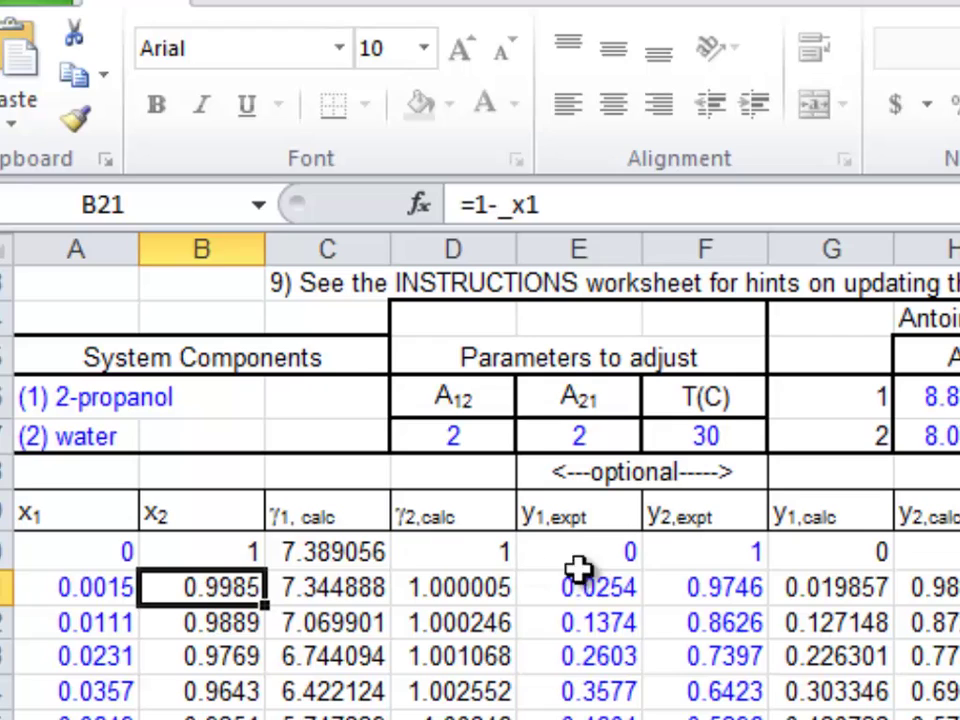
pyautogui.click(716, 588)
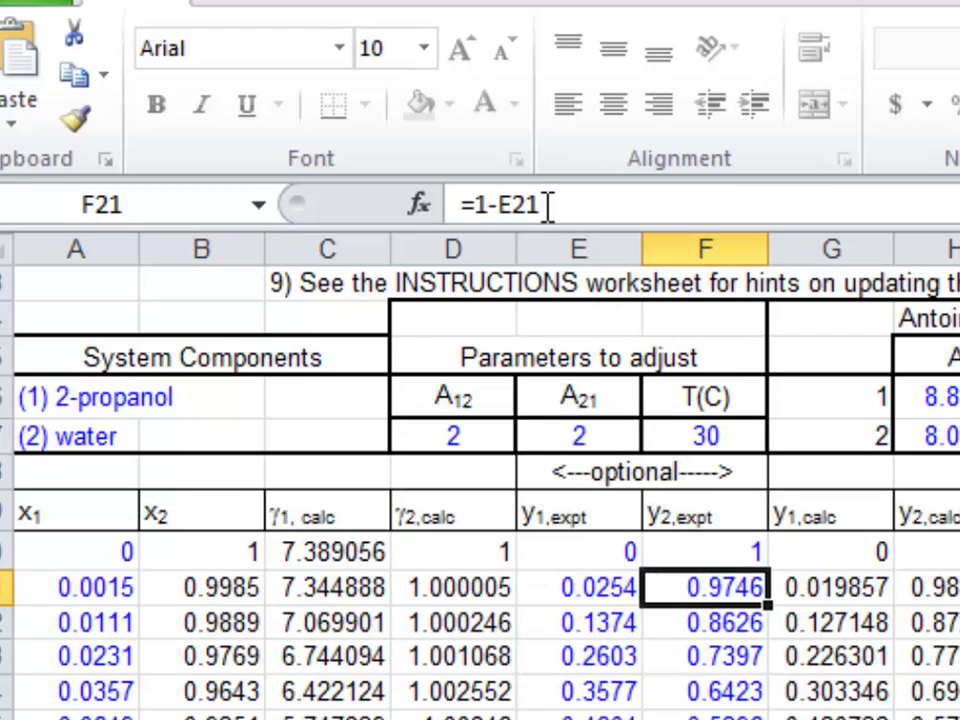
pyautogui.click(586, 545)
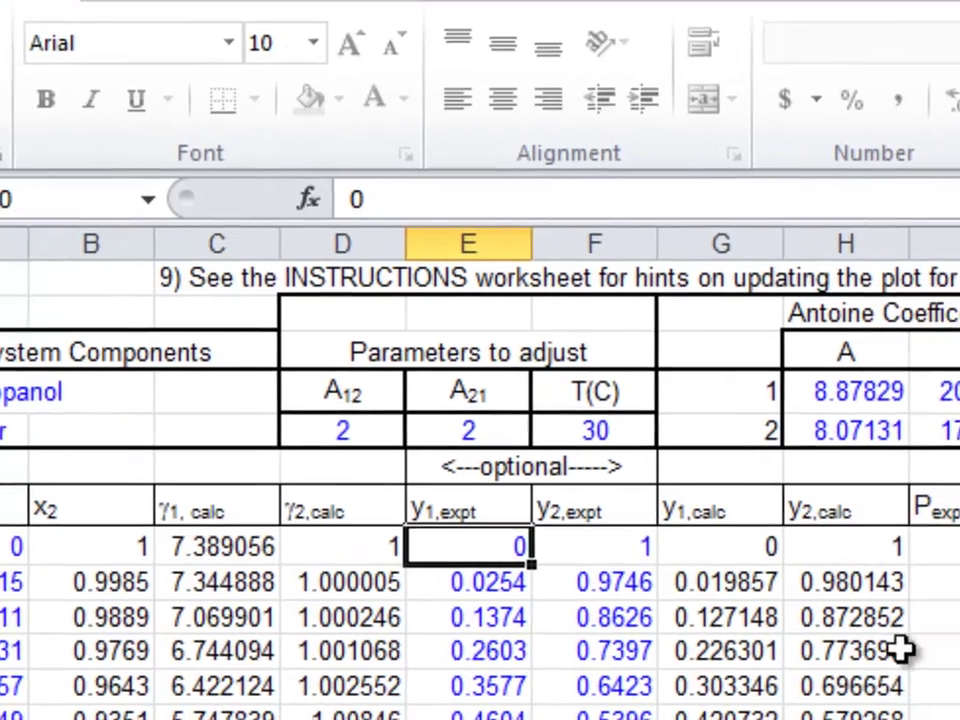
# - Clear the experimental pressures of the two pure components in I20 and I37, and undo both deletions
pyautogui.click(718, 546)
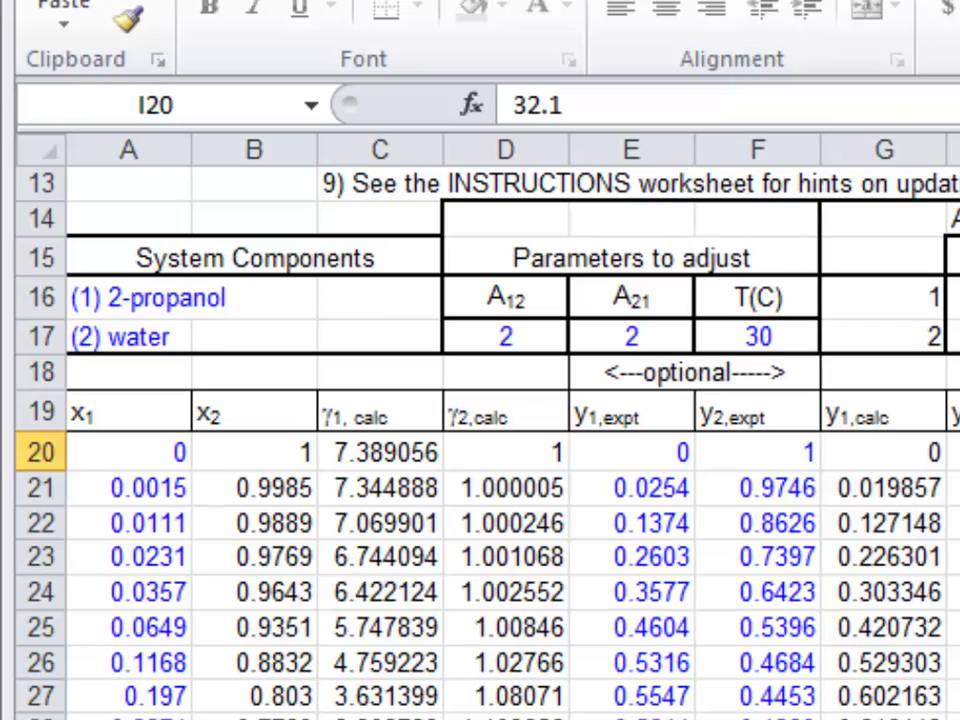
pyautogui.press('Delete')
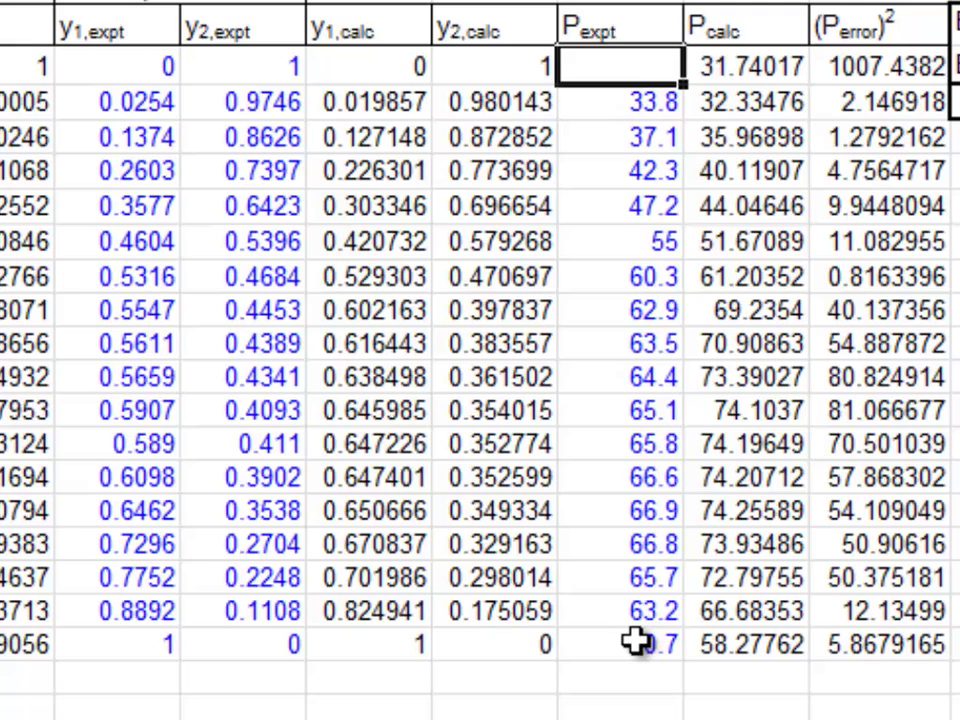
pyautogui.click(636, 644)
pyautogui.press('Delete')
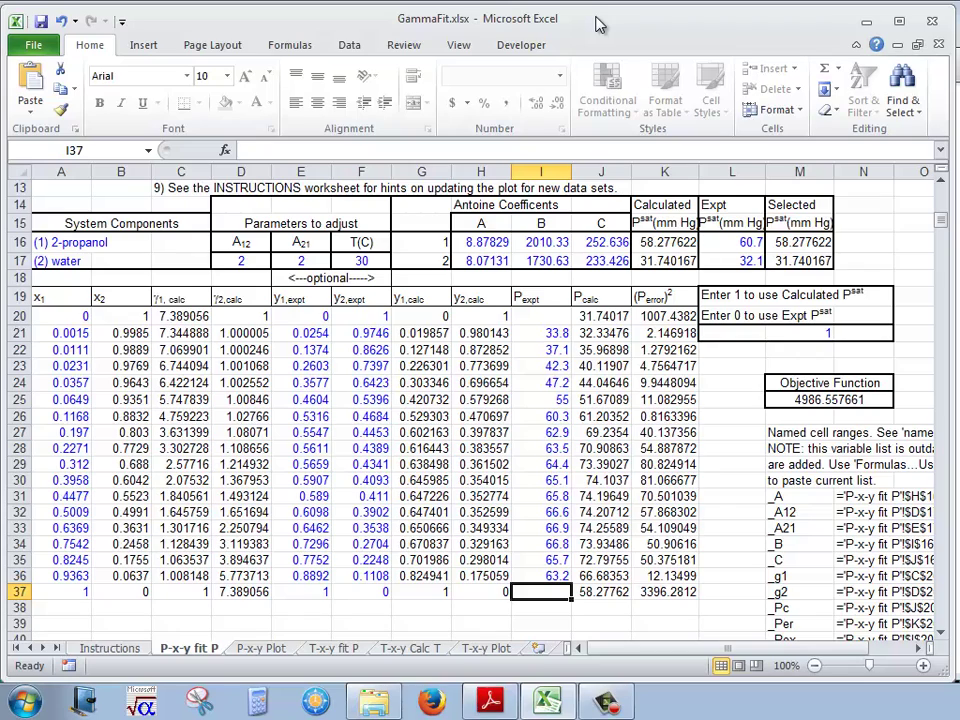
pyautogui.hotkey('ctrl', 'z')
pyautogui.hotkey('ctrl', 'z')
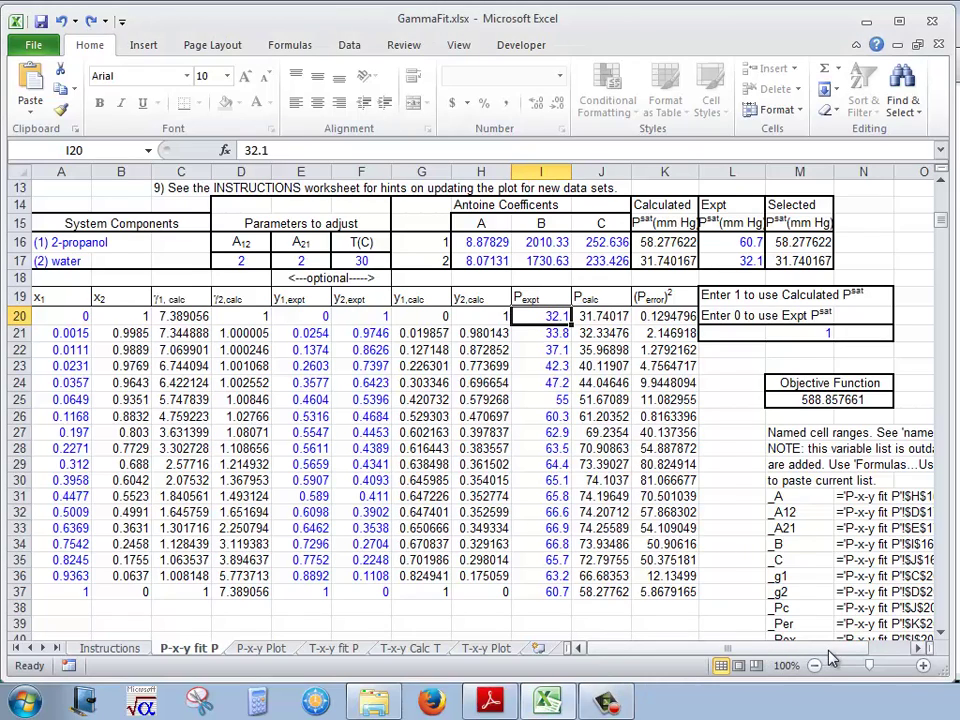
# - Examine the list of named cell ranges, the name of the A12 cell, and the formulas for x2, γ1,calc and Pcalc
pyautogui.hscroll(2, 833, 659)
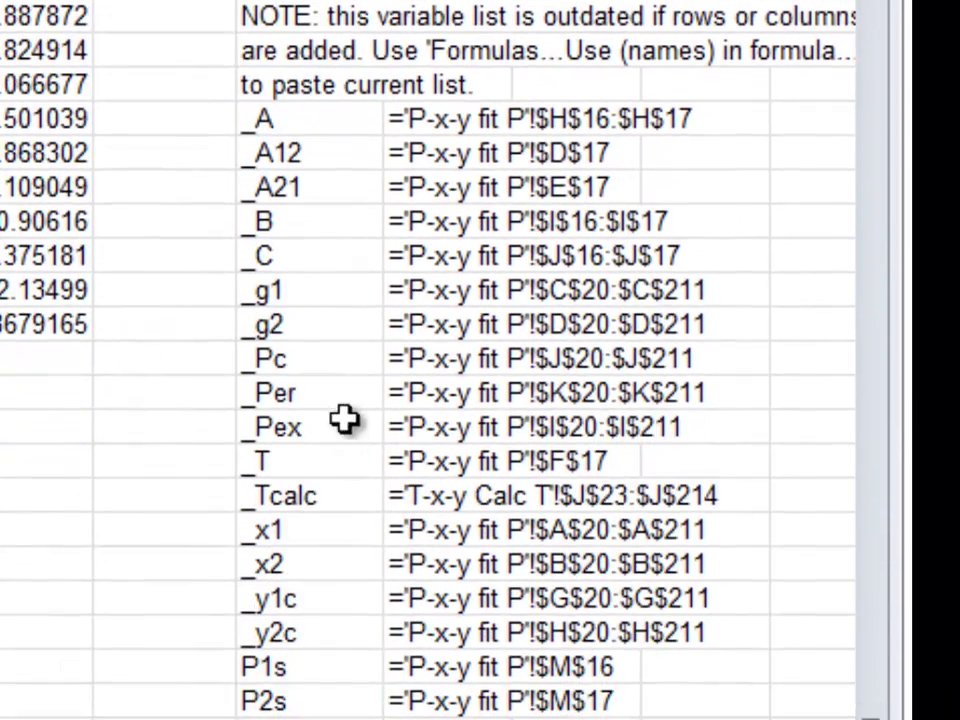
pyautogui.hscroll(-2, 480, 360)
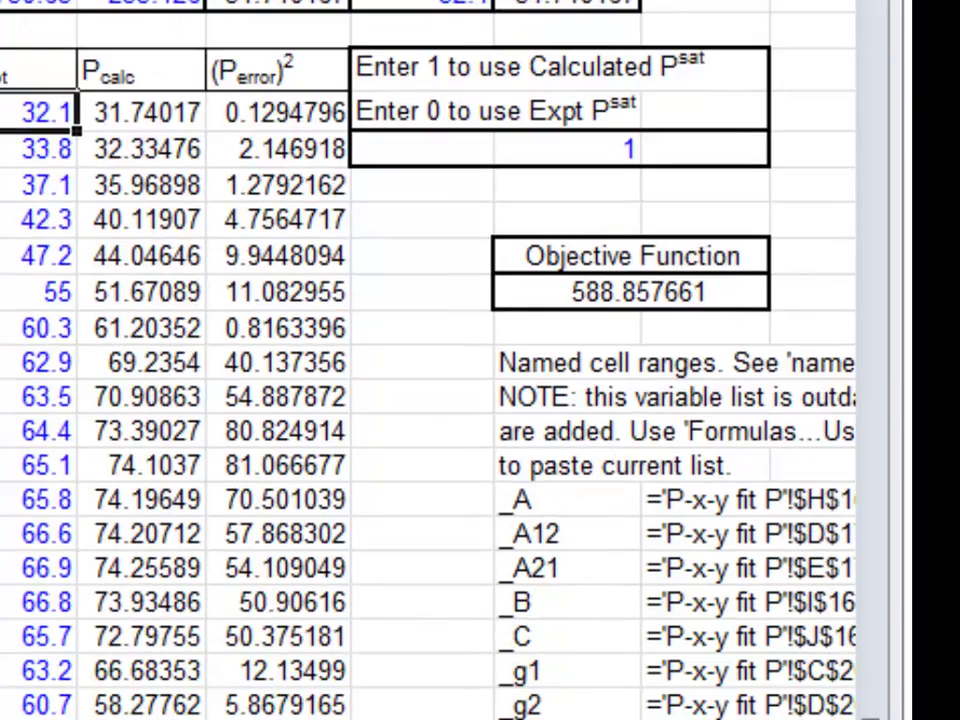
pyautogui.click(208, 554)
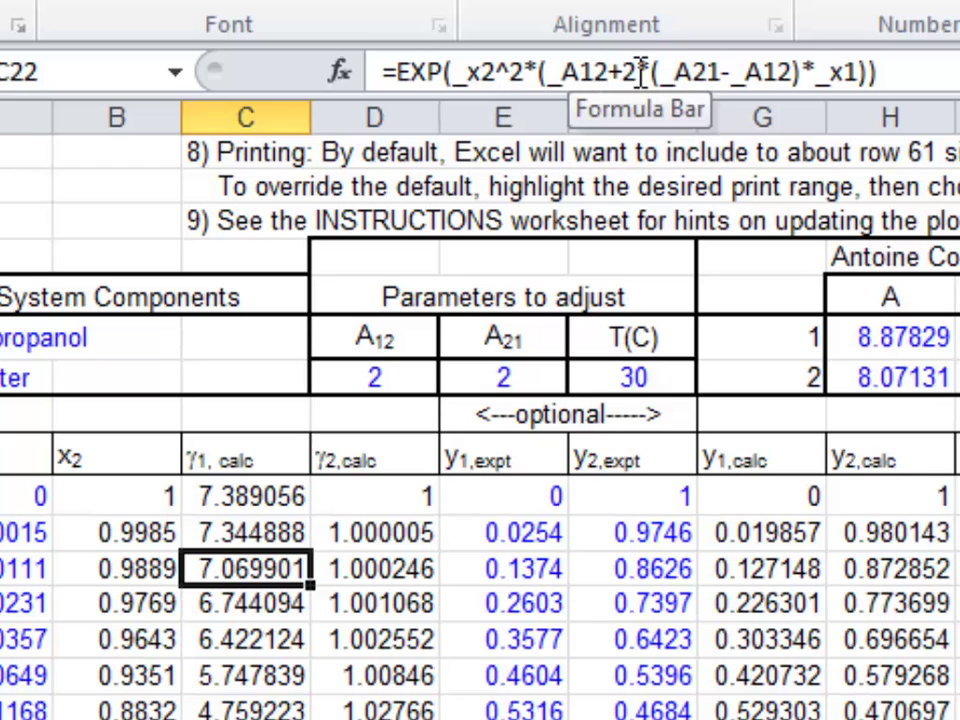
pyautogui.click(390, 378)
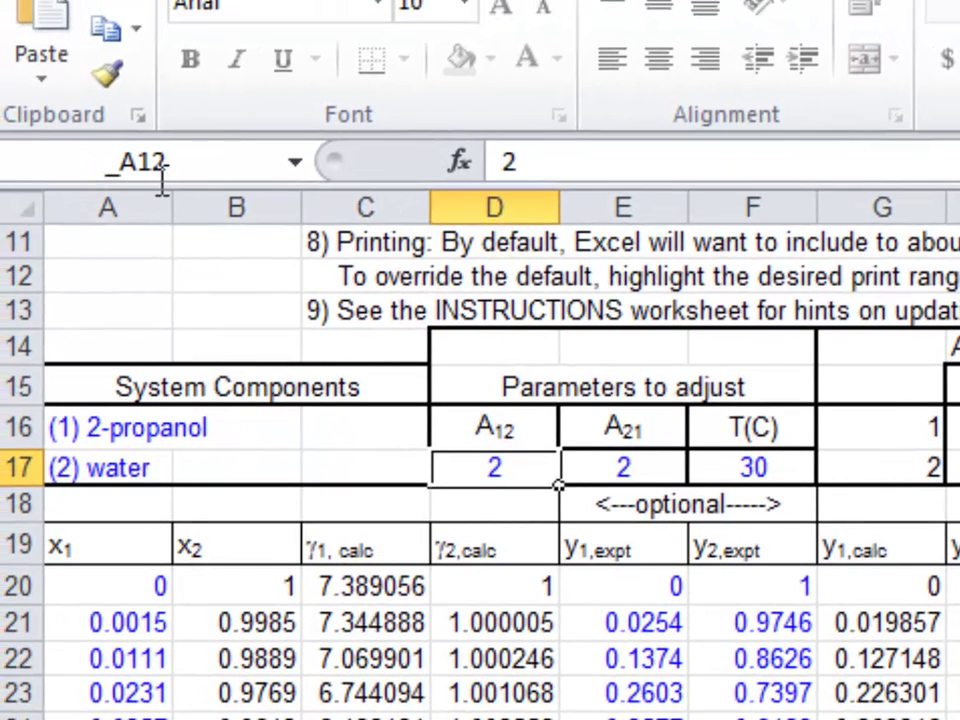
pyautogui.click(263, 622)
pyautogui.click(364, 626)
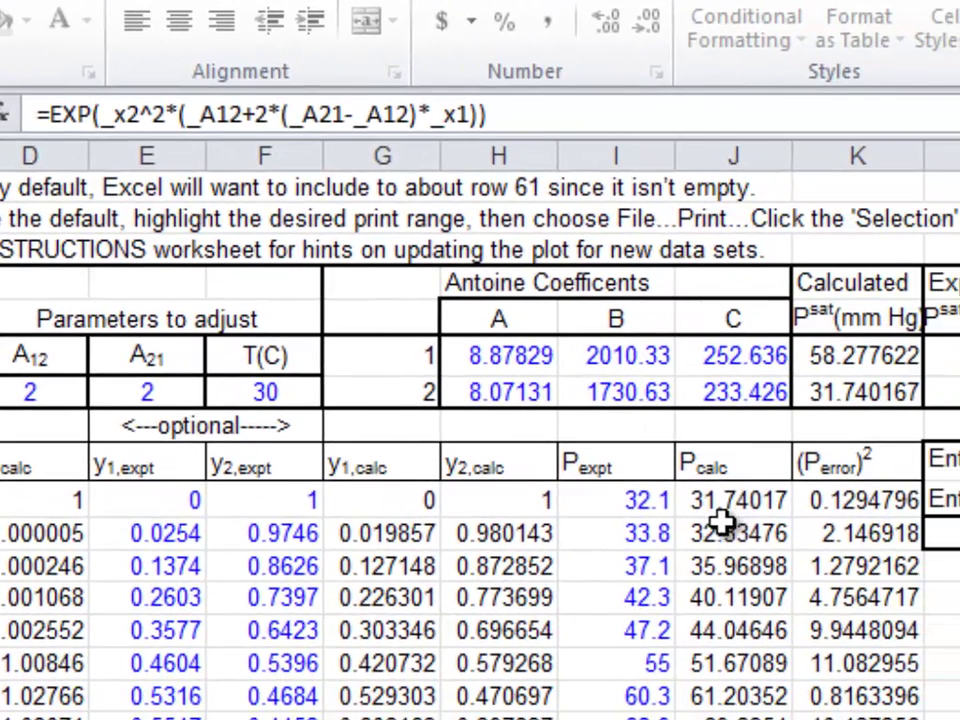
pyautogui.click(722, 538)
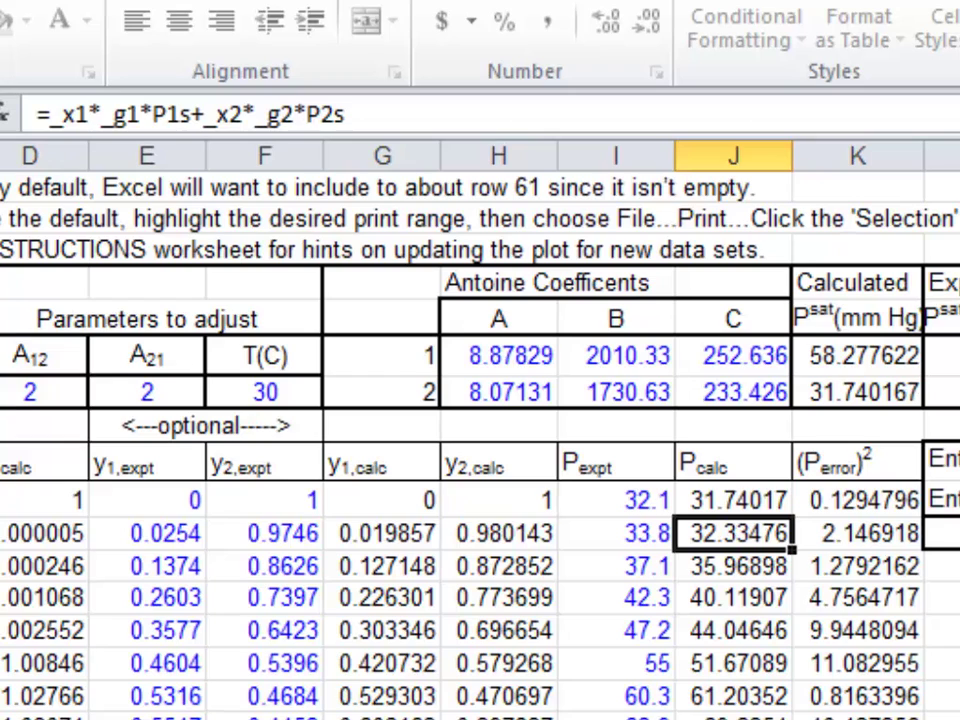
# - Inspect the formulas for y1,calc, y2,calc, Pcalc and the squared pressure error, and the Objective Function sum
pyautogui.click(375, 535)
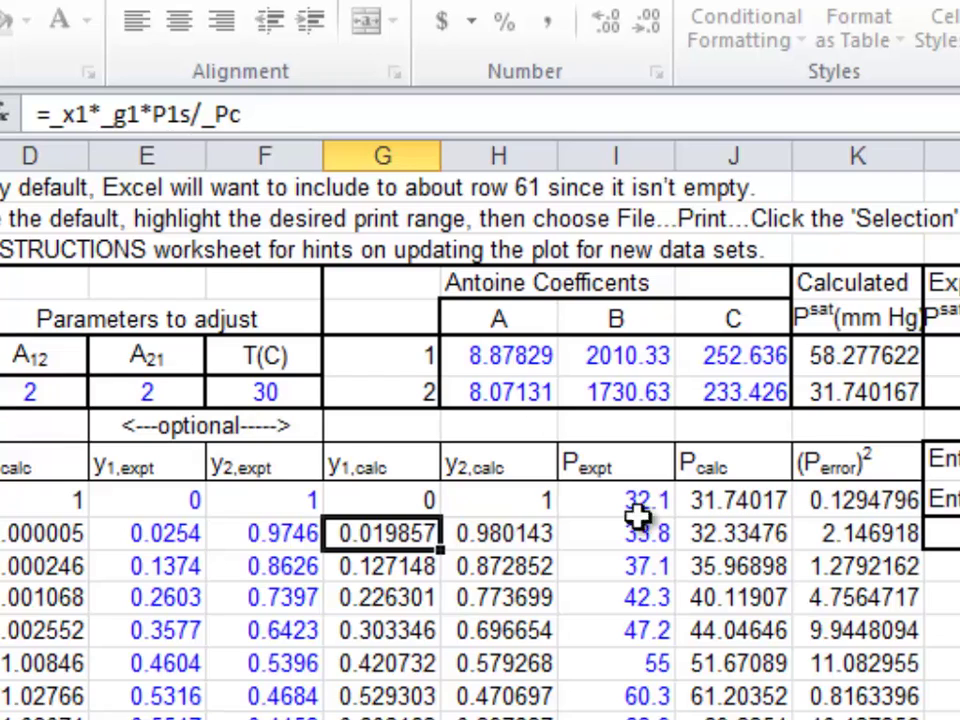
pyautogui.click(727, 535)
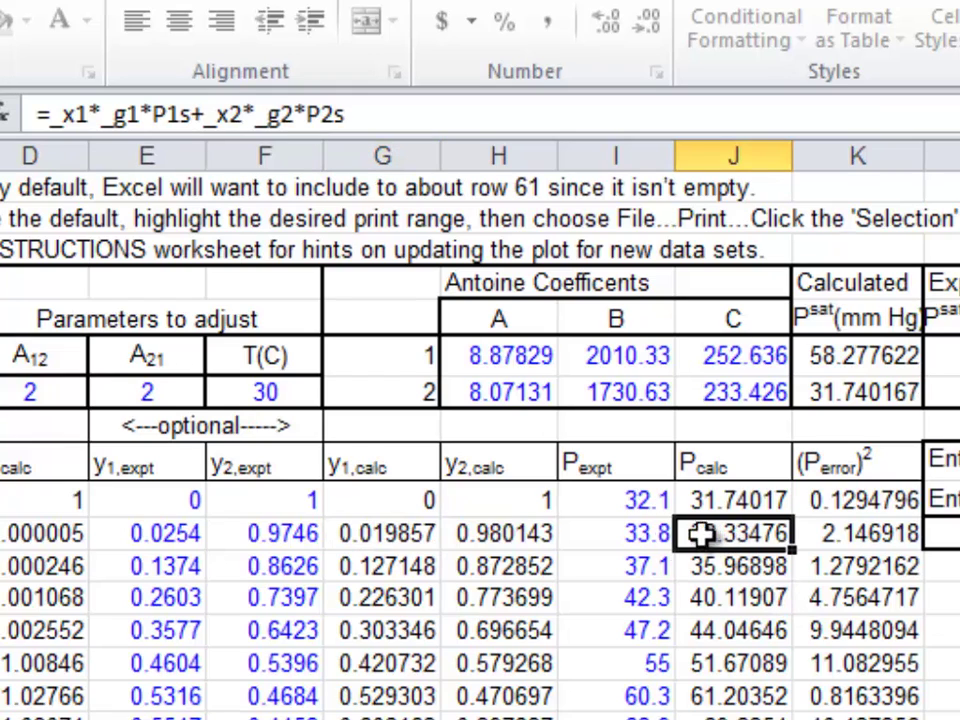
pyautogui.click(393, 537)
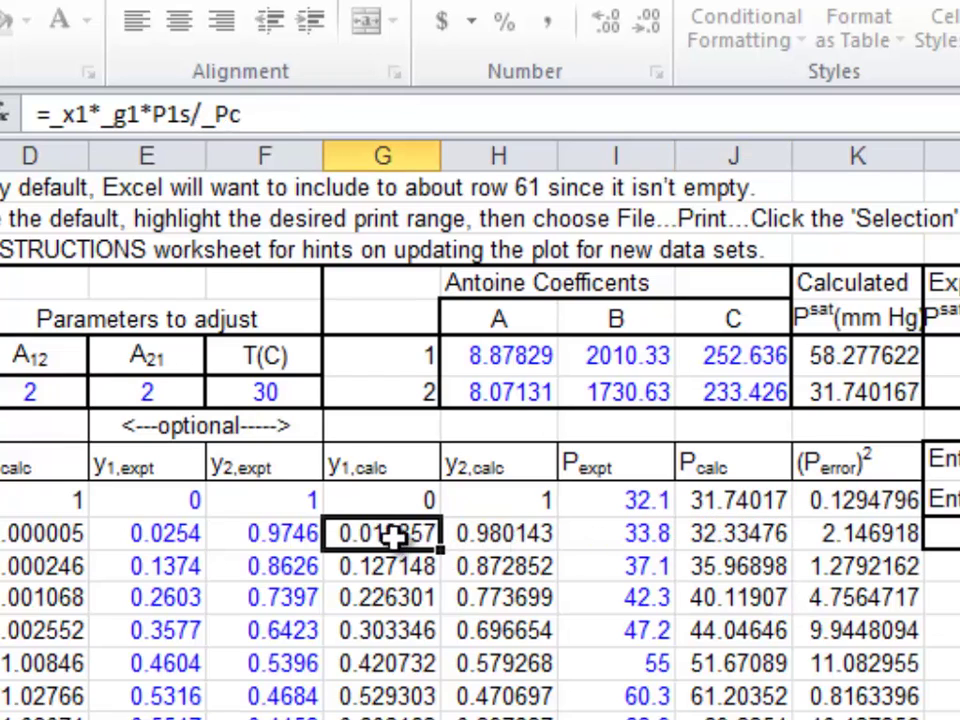
pyautogui.click(488, 541)
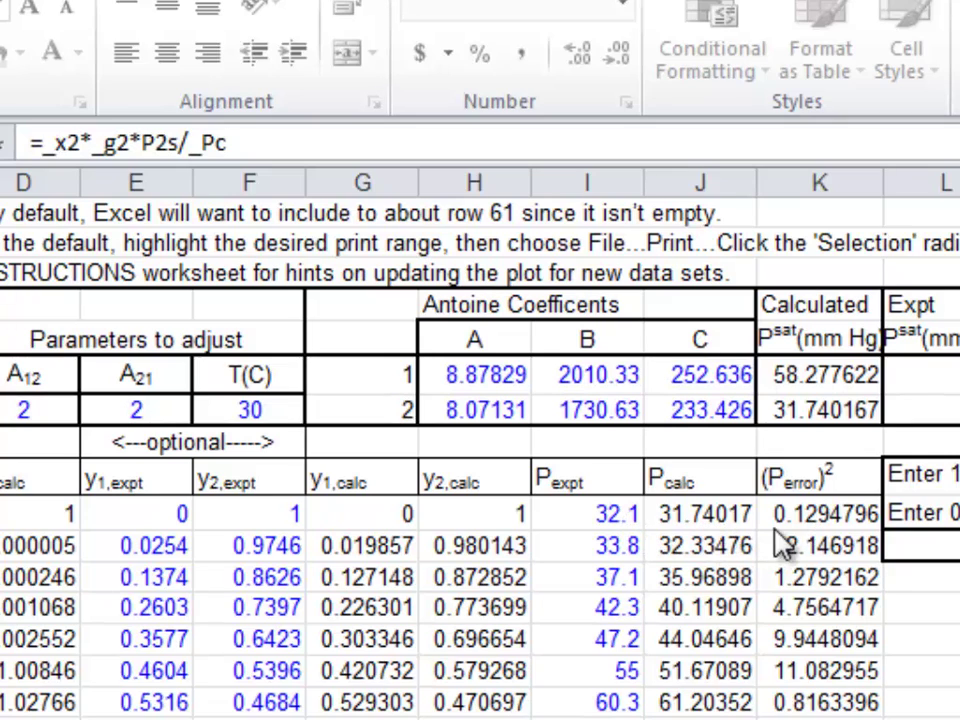
pyautogui.click(818, 515)
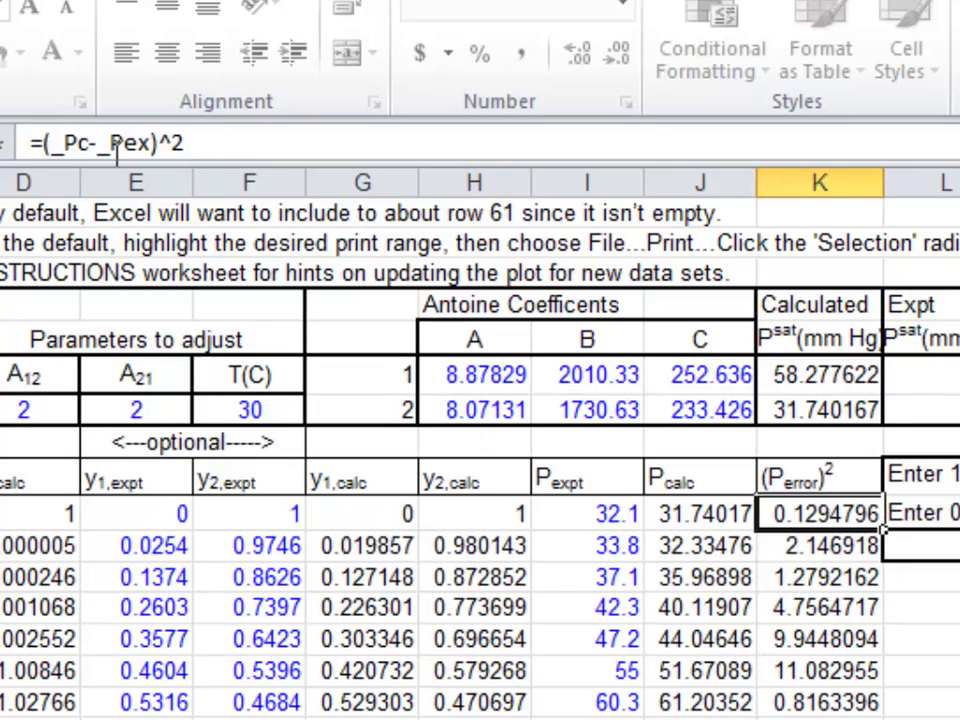
pyautogui.click(816, 545)
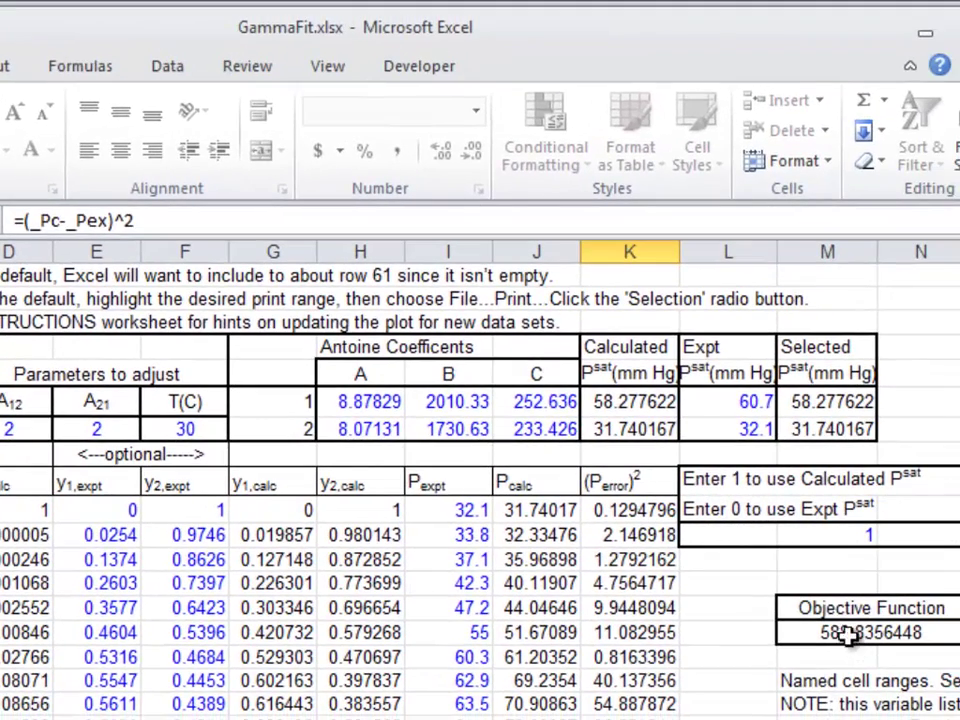
pyautogui.click(845, 633)
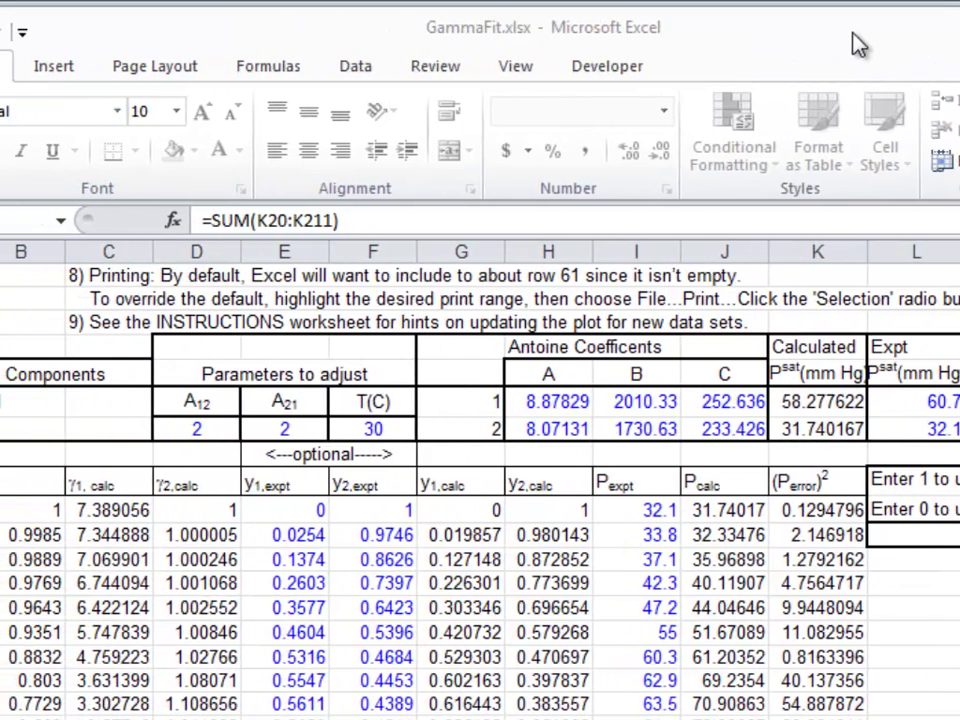
# - Set the A21 parameter to 1, and compare the P-x-y Plot before and after the change
pyautogui.click(199, 429)
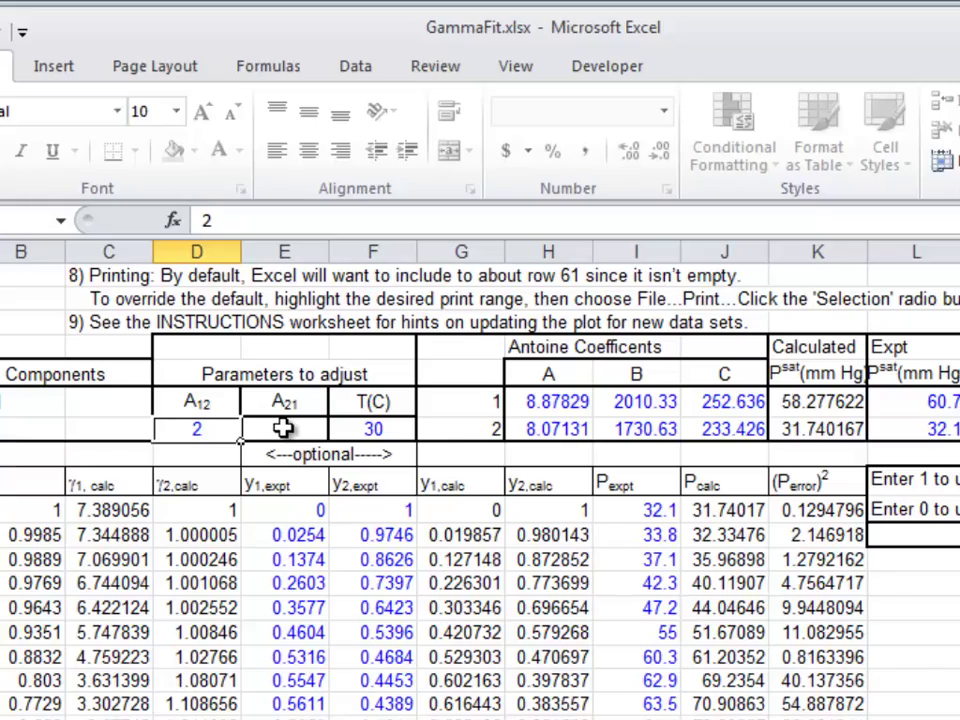
pyautogui.click(284, 428)
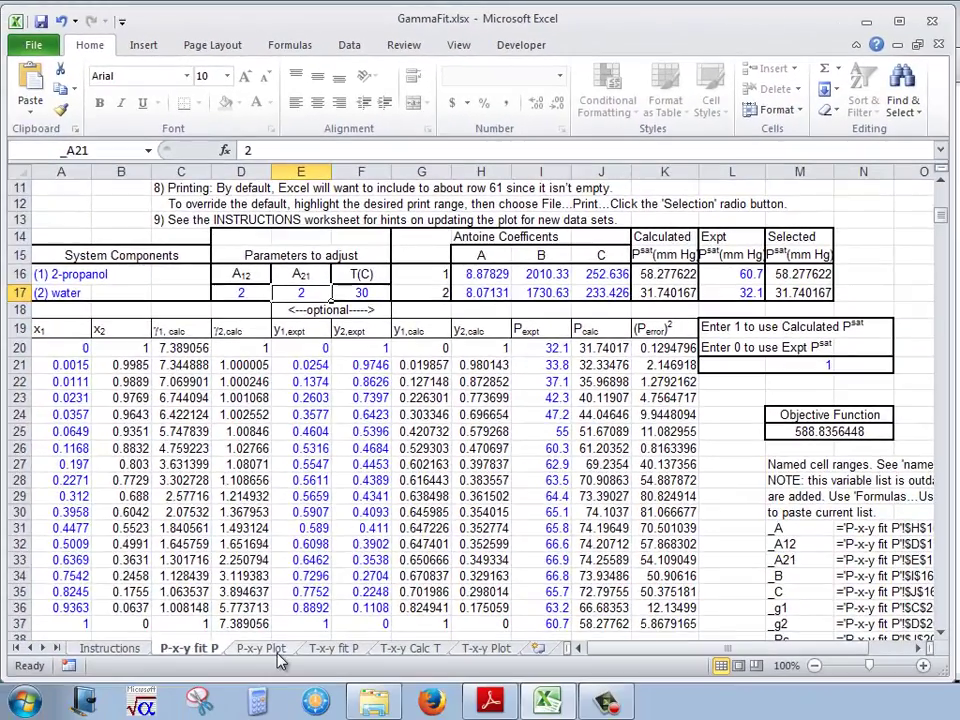
pyautogui.click(279, 651)
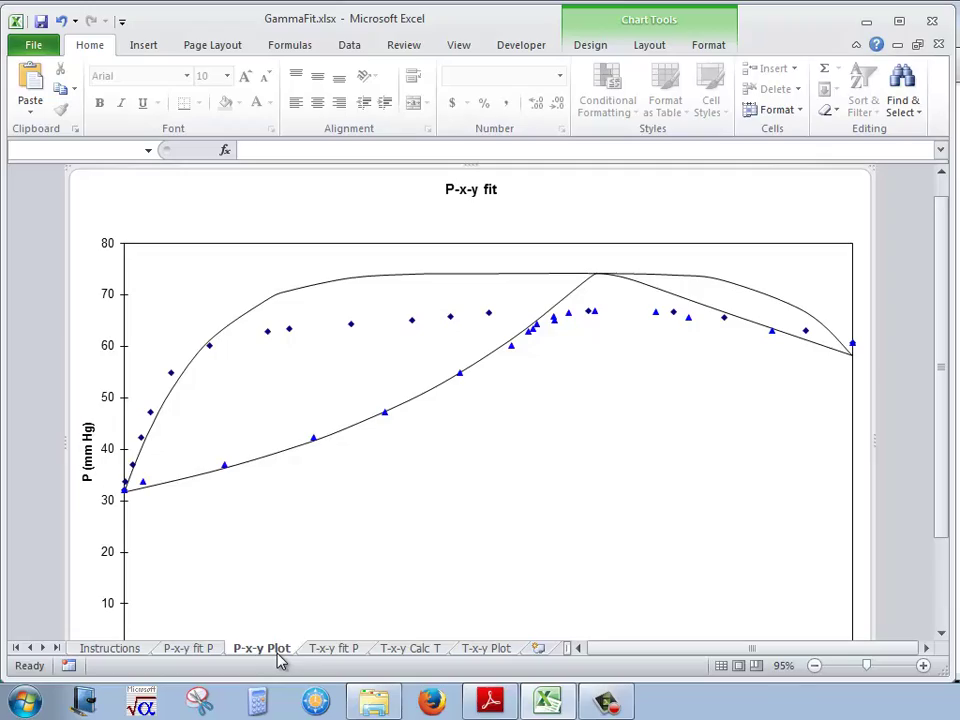
pyautogui.click(197, 651)
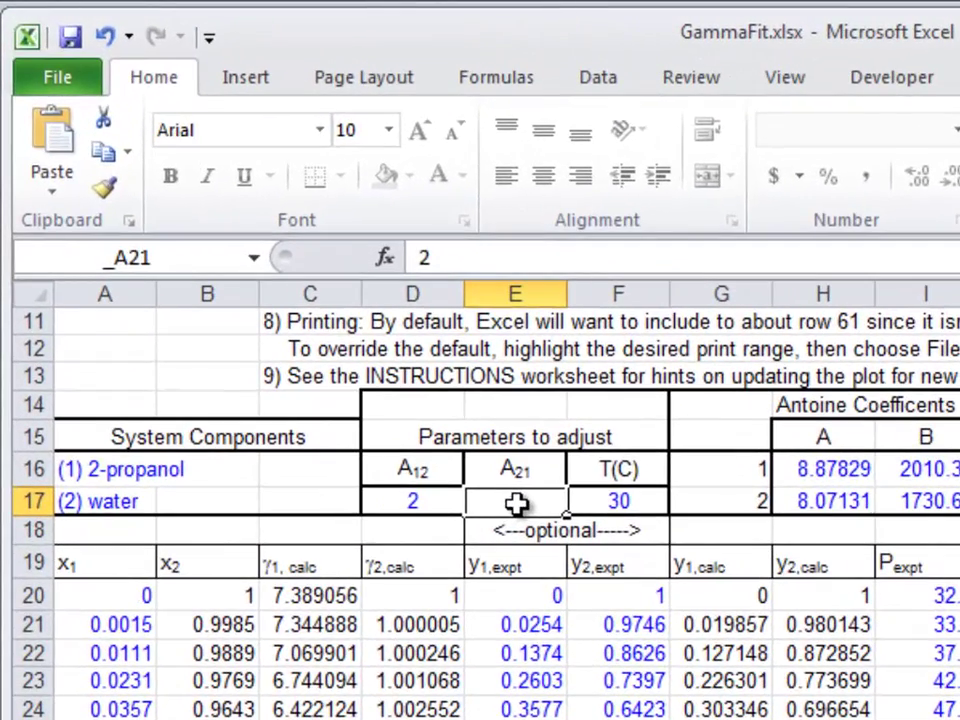
pyautogui.write('1')
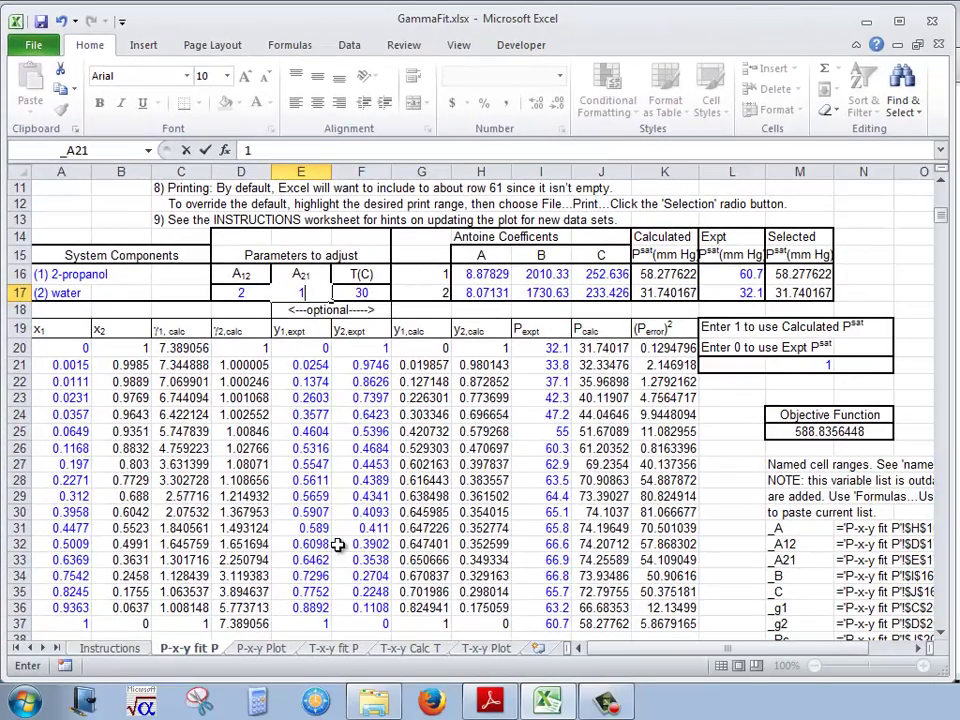
pyautogui.press('Return')
pyautogui.click(281, 649)
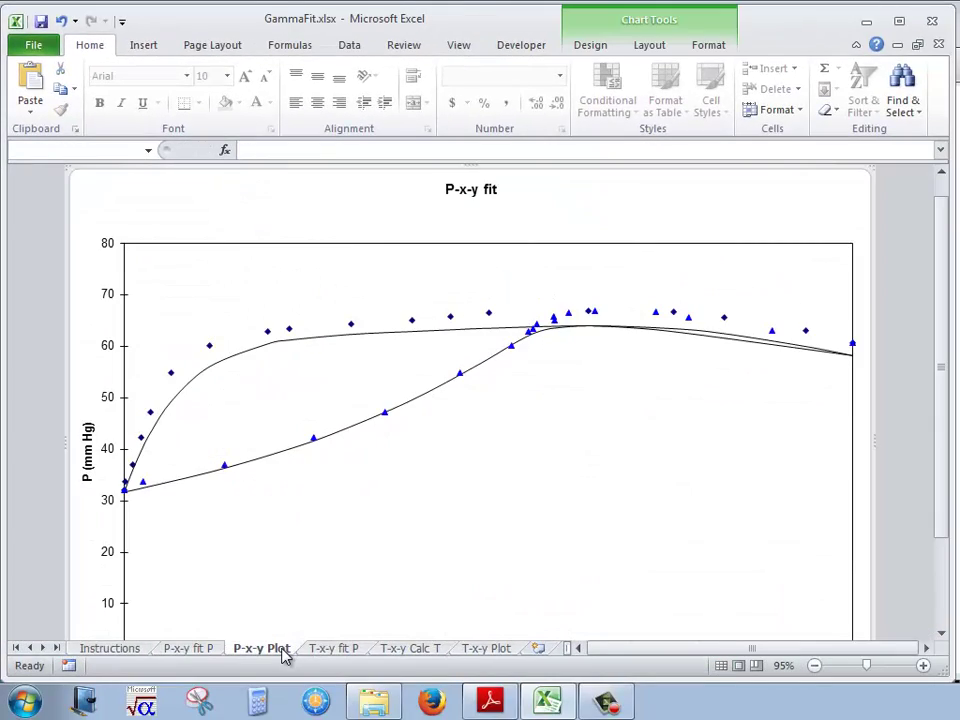
pyautogui.click(196, 650)
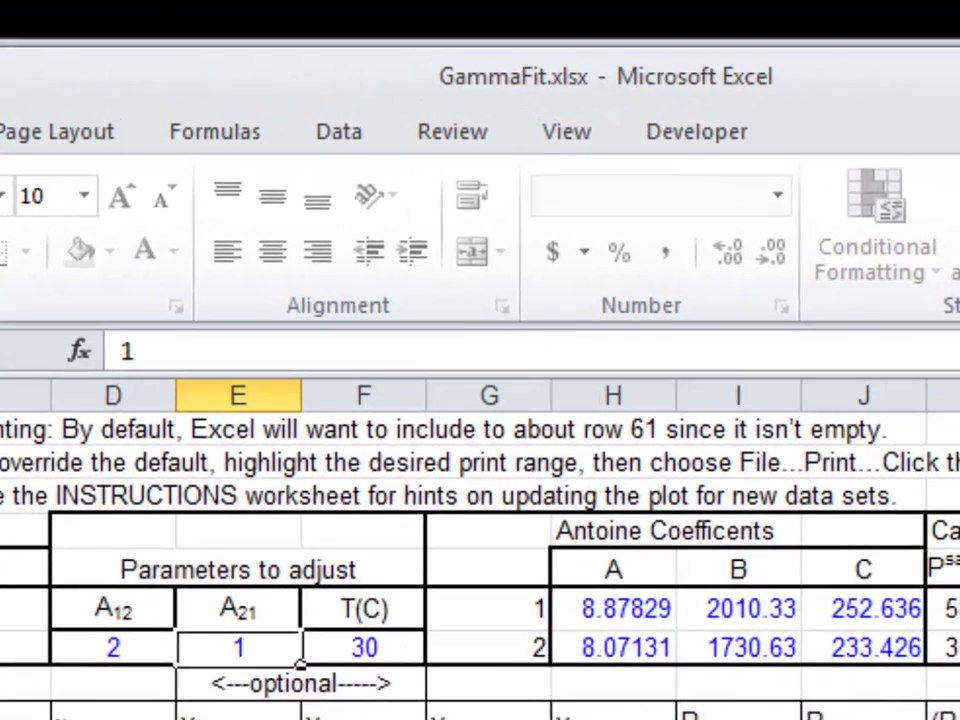
# - Unprotect the P-x-y fit P sheet so that Solver can be used
pyautogui.scroll(4, 480, 550)
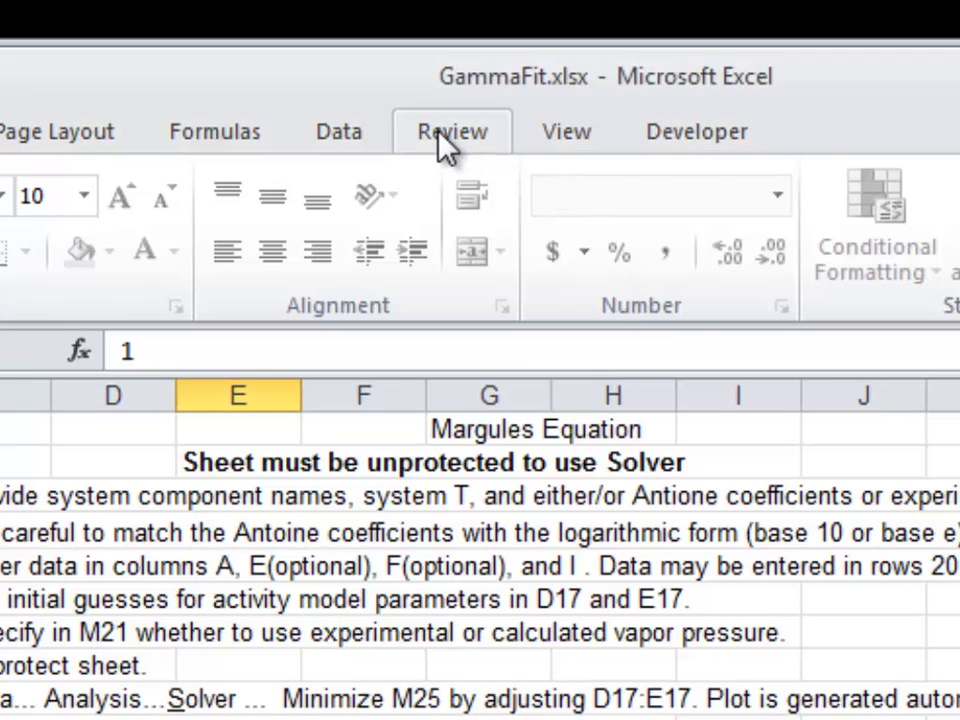
pyautogui.click(446, 140)
pyautogui.click(787, 240)
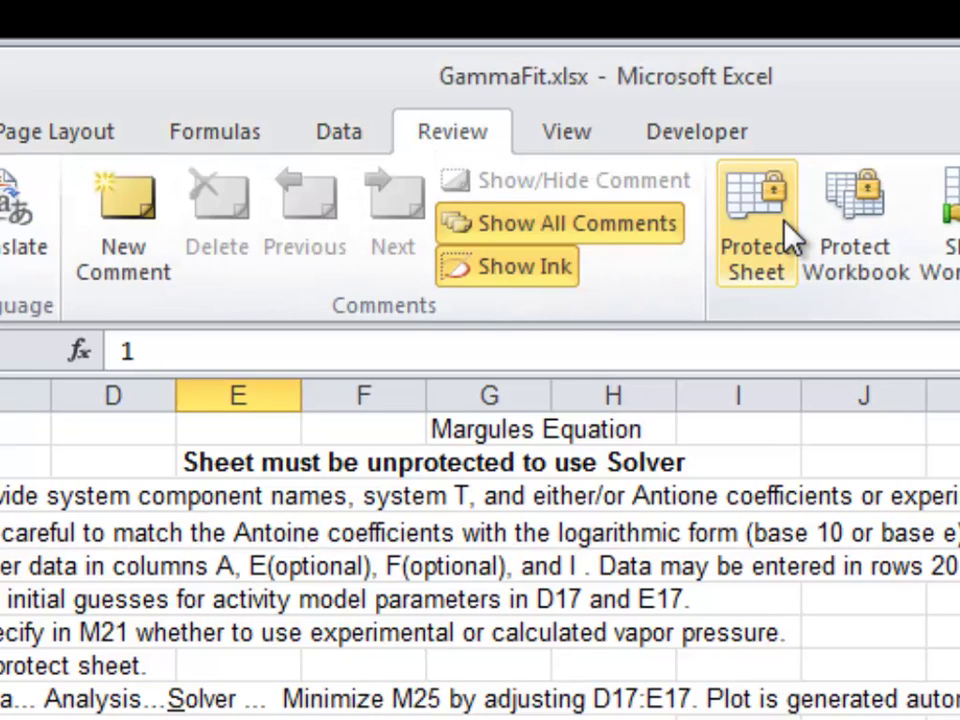
# - Run Solver to minimize M25 by changing D17:E17 with GRG Nonlinear, keep the solution, and check the fit on the P-x-y Plot
pyautogui.click(336, 140)
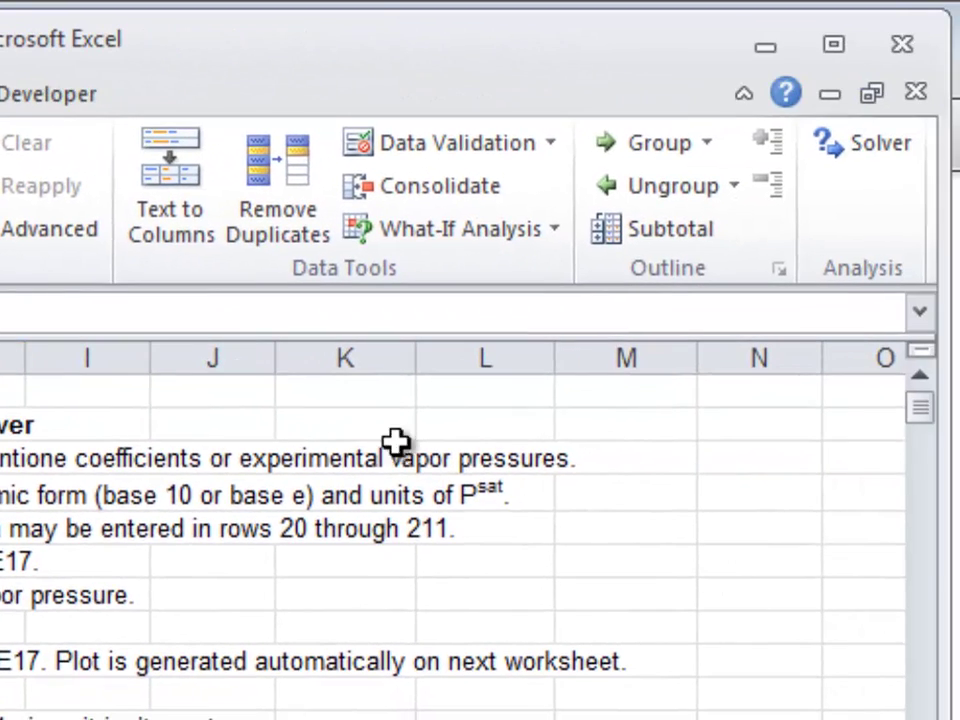
pyautogui.click(897, 165)
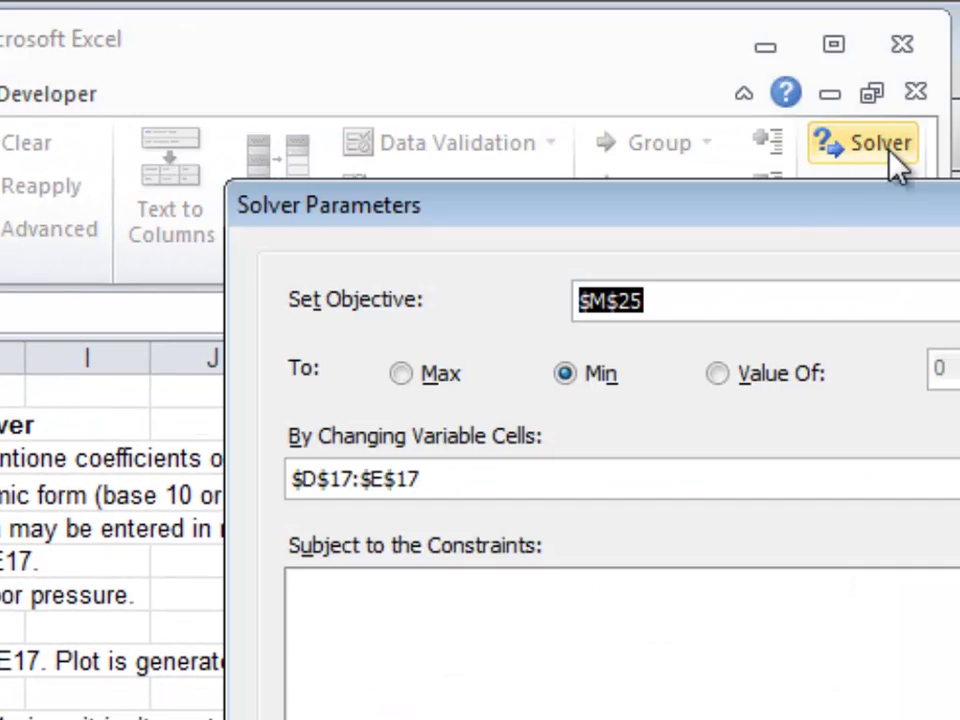
pyautogui.moveTo(743, 220); pyautogui.dragTo(231, 89)
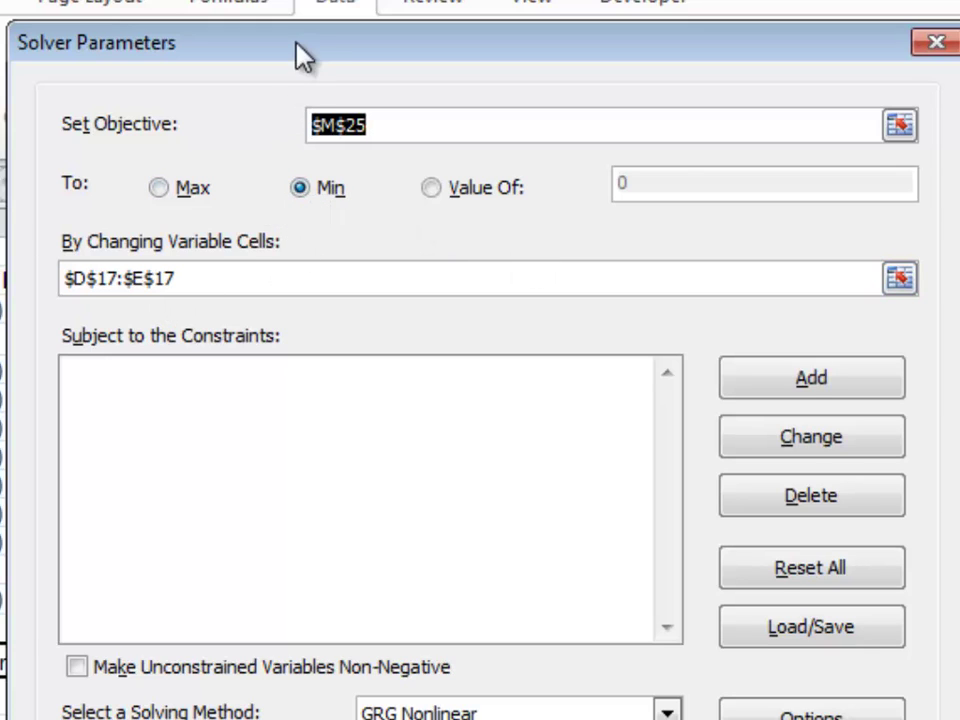
pyautogui.moveTo(274, 45); pyautogui.dragTo(617, 58)
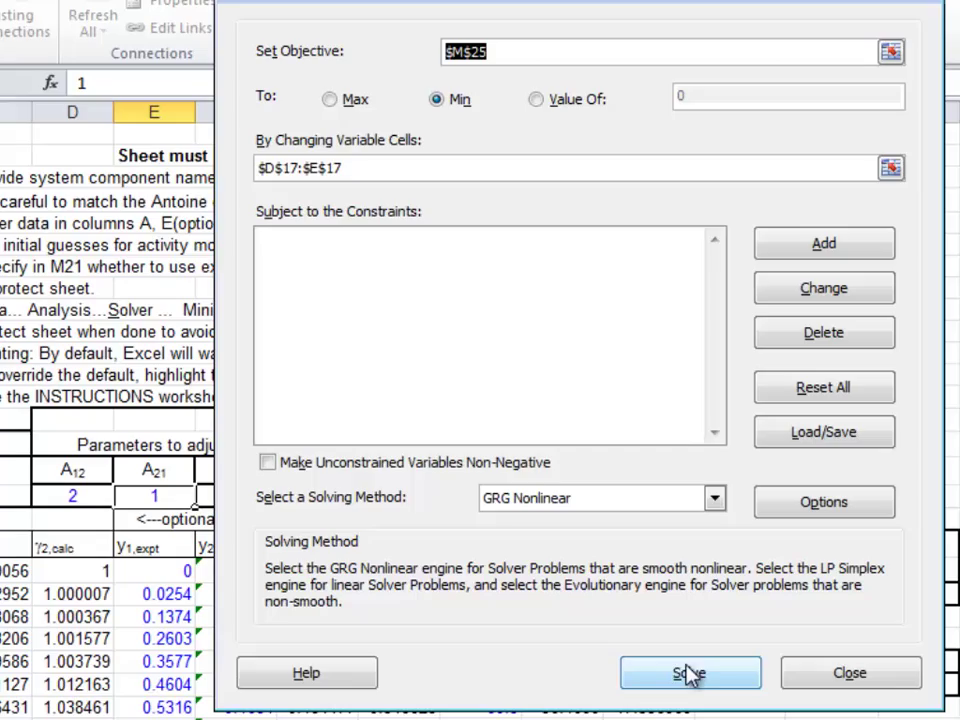
pyautogui.click(688, 673)
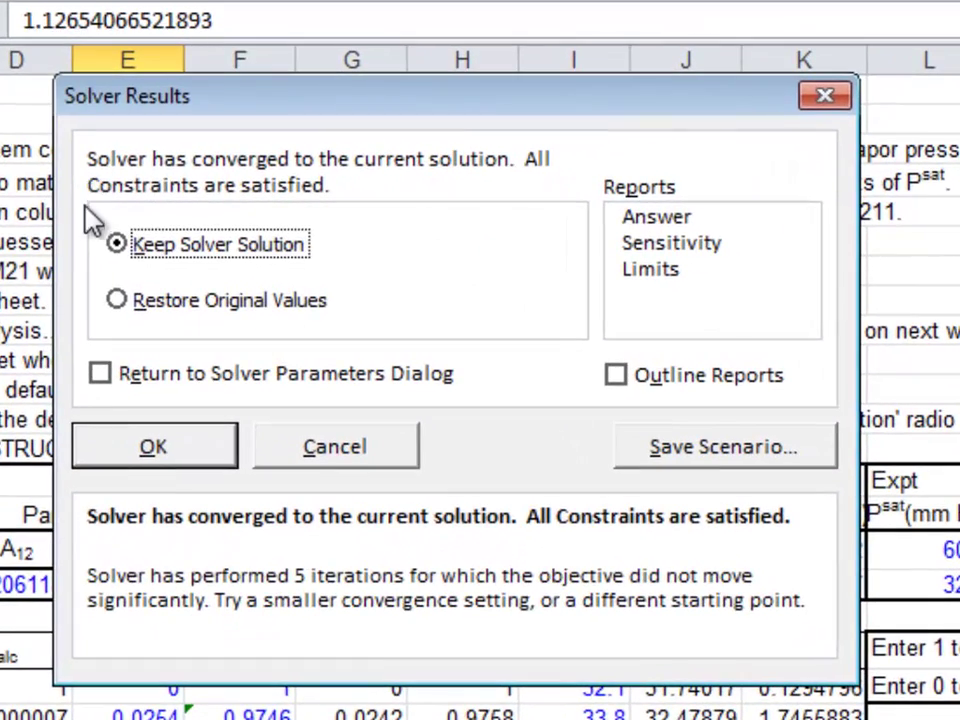
pyautogui.click(140, 458)
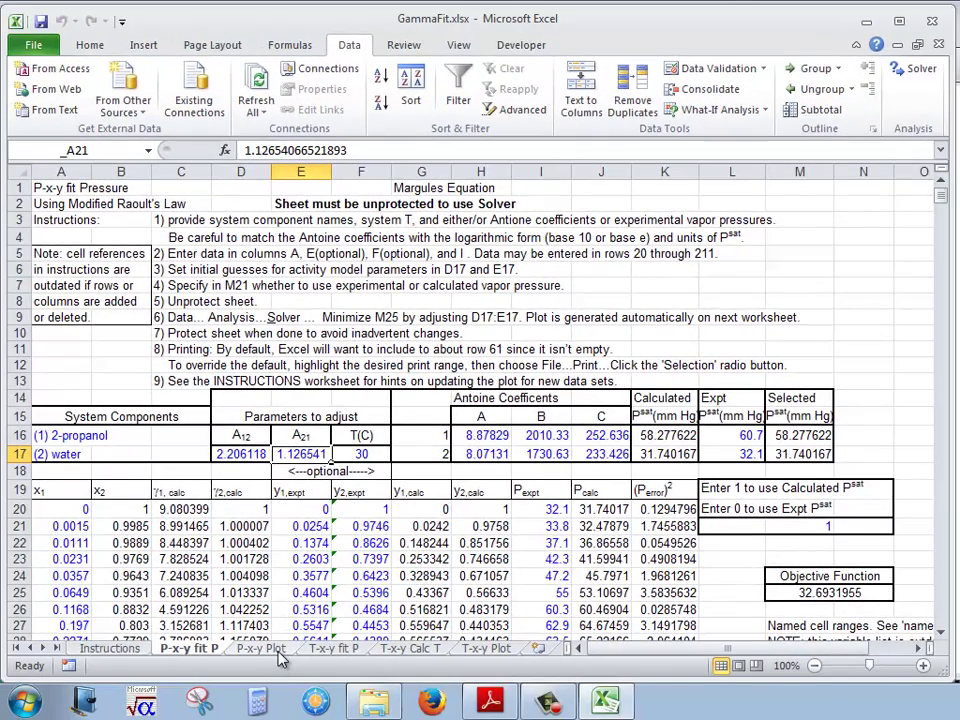
pyautogui.click(265, 649)
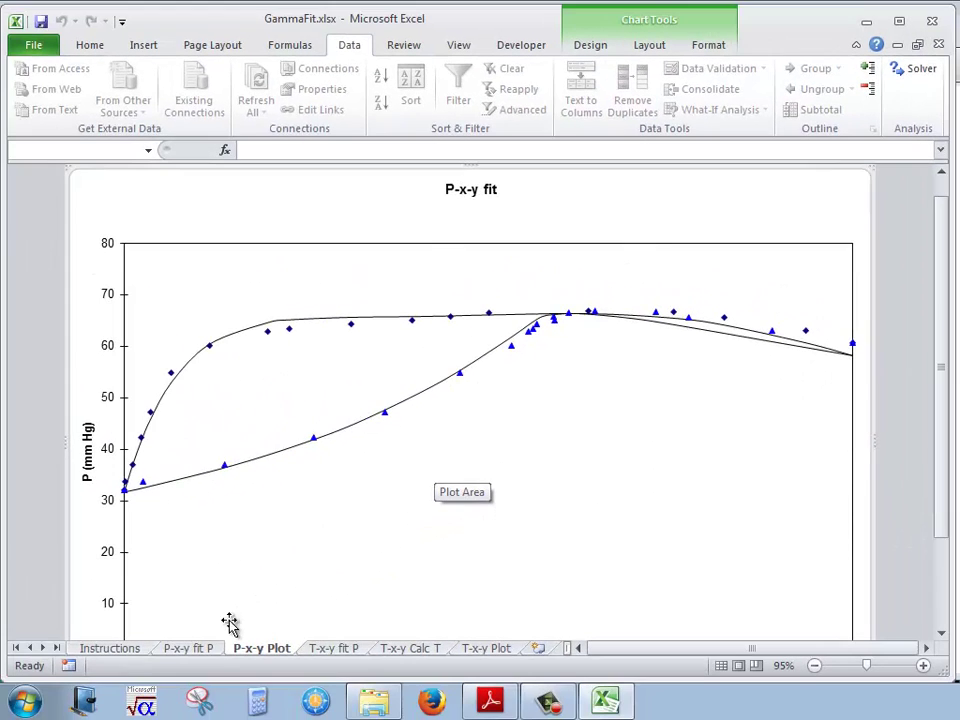
pyautogui.click(204, 654)
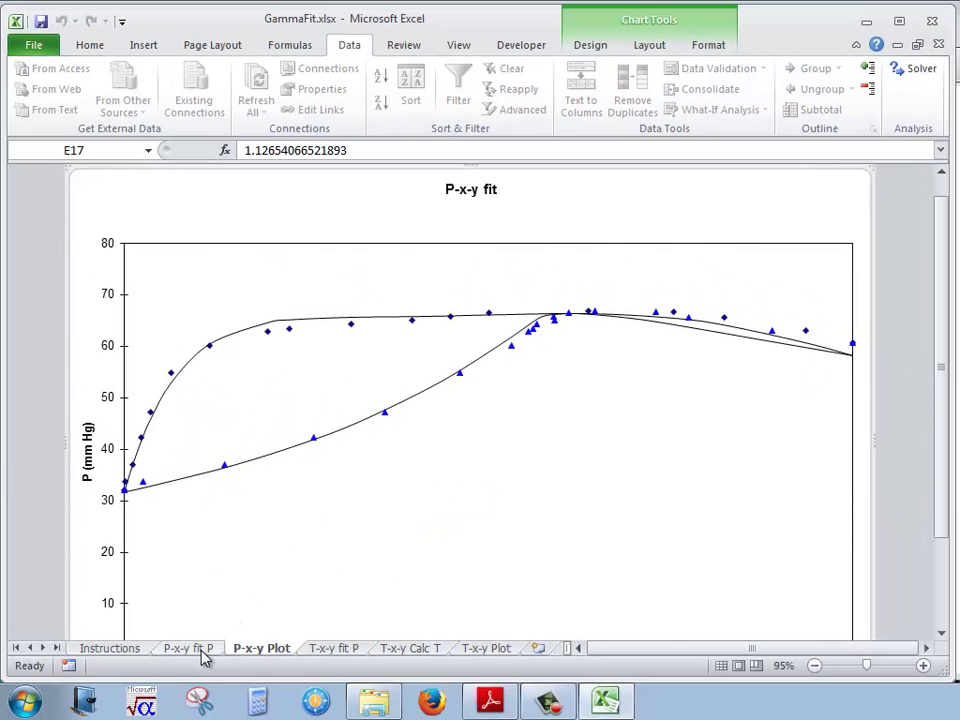
# - Set M21 to 0 to use the experimental vapor pressures, and check the curves on the P-x-y Plot
pyautogui.click(806, 527)
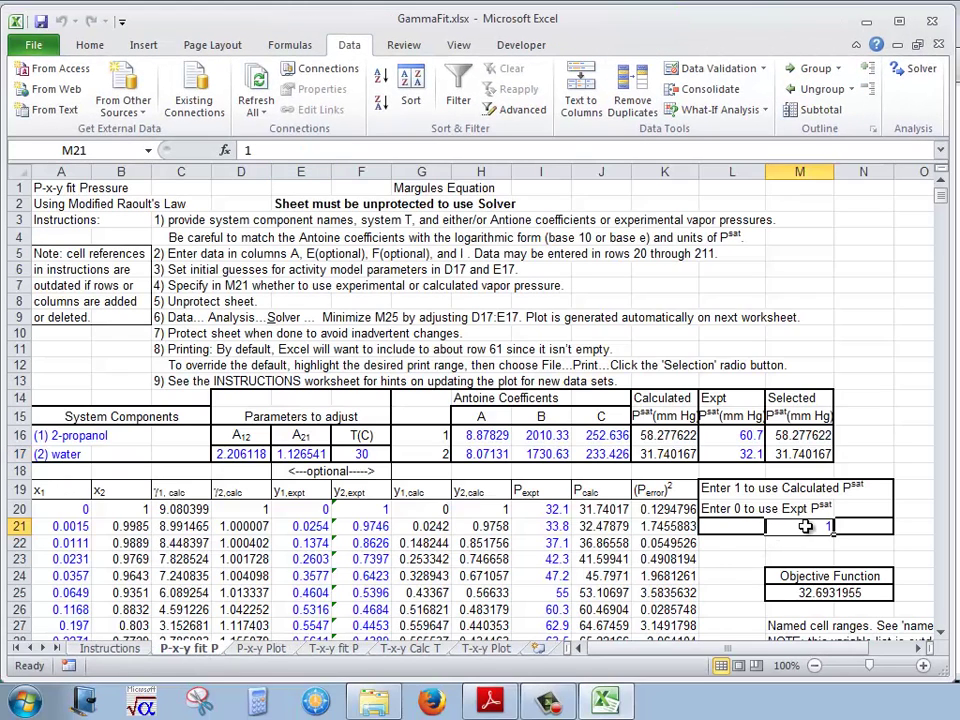
pyautogui.write('0')
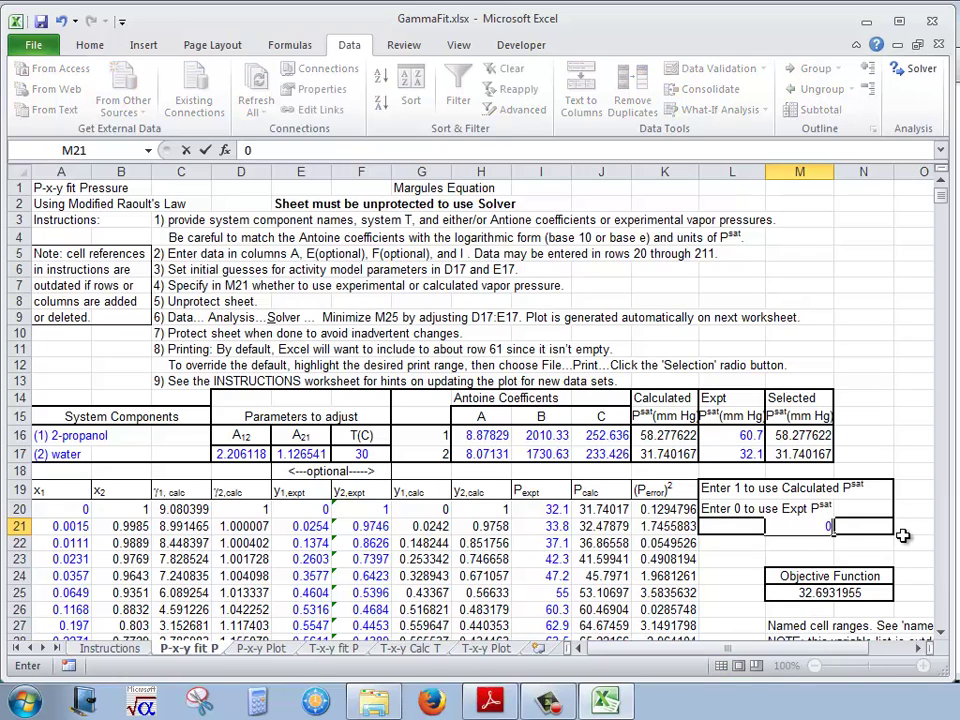
pyautogui.press('Return')
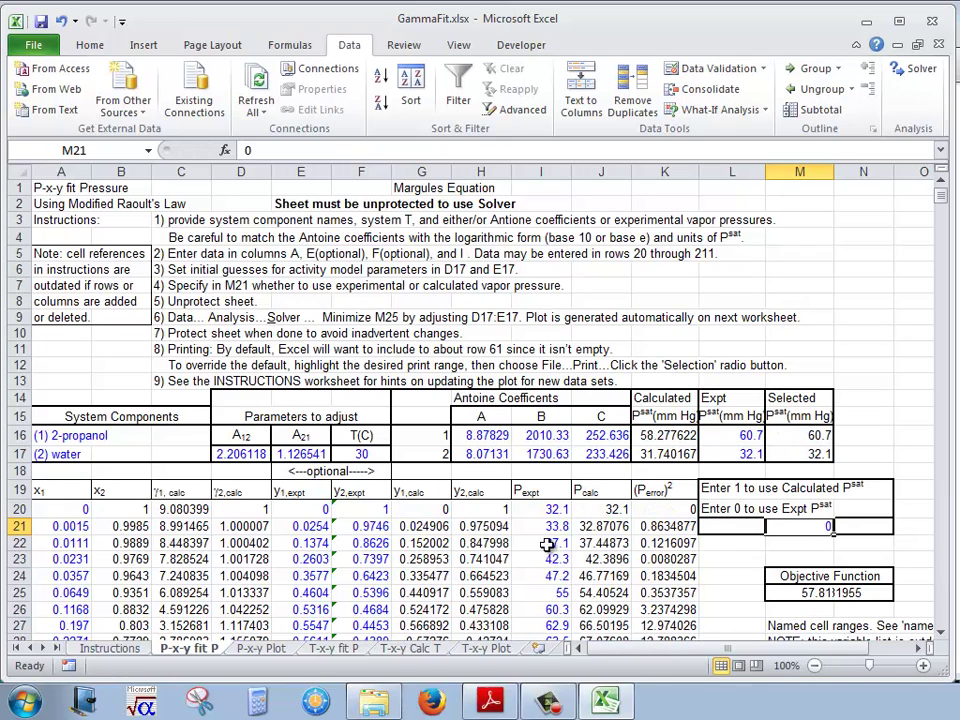
pyautogui.click(263, 650)
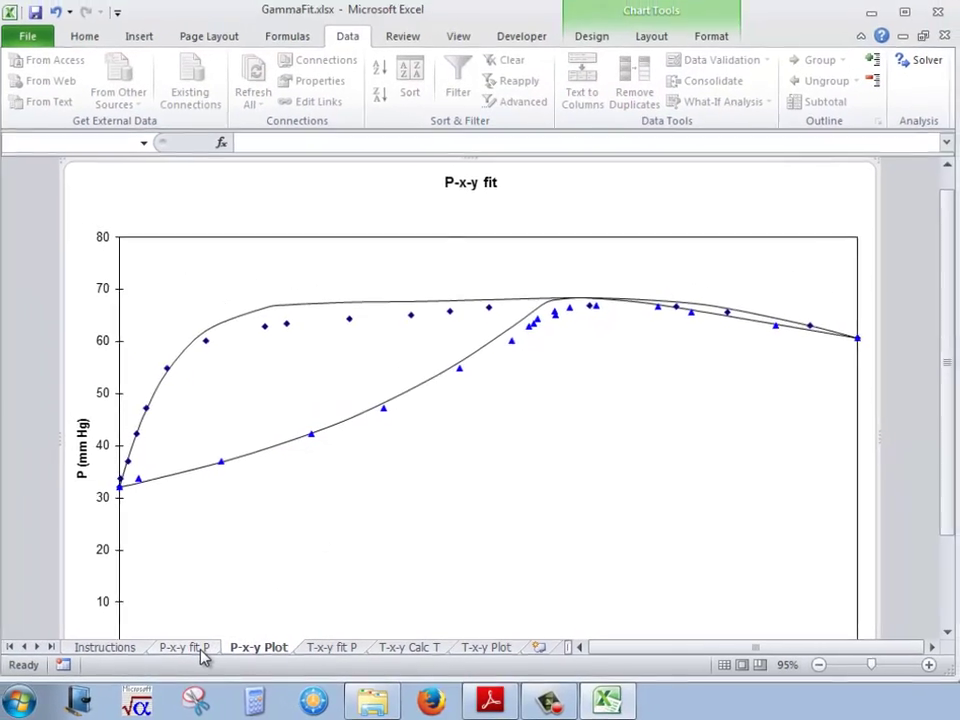
pyautogui.click(200, 650)
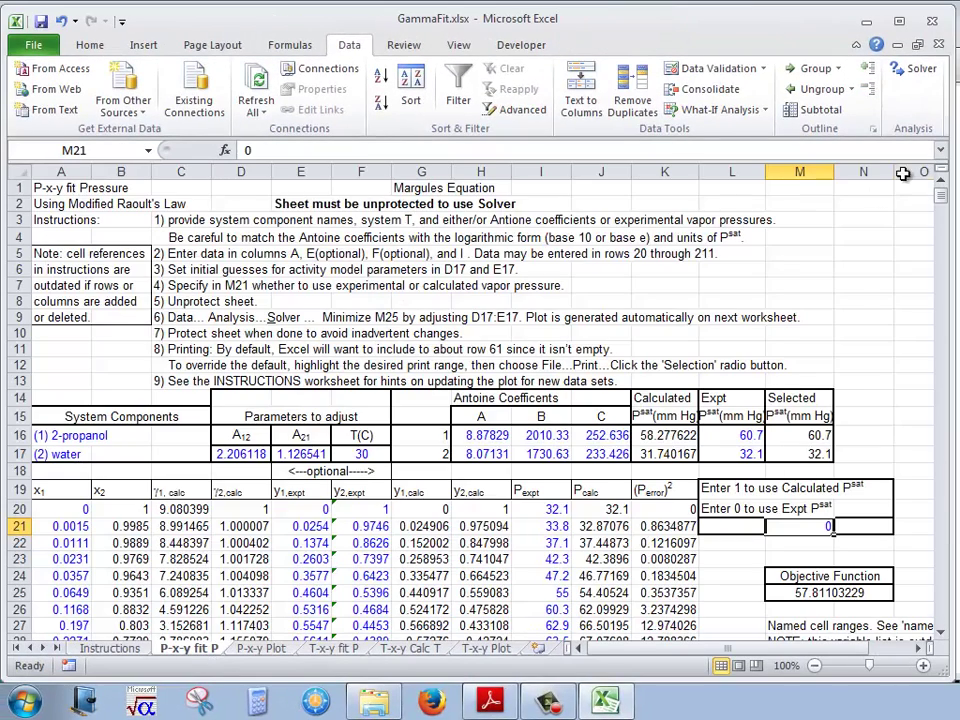
# - Rerun Solver on M25 with the experimental vapor pressures, keep the solution, and review the refitted P-x-y Plot
pyautogui.click(916, 68)
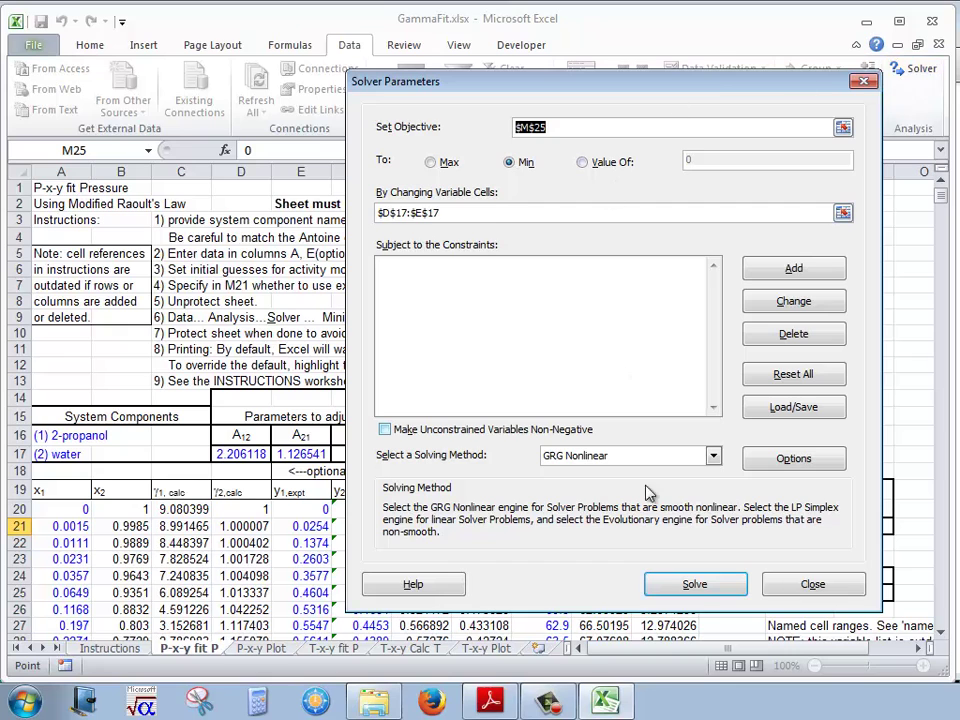
pyautogui.click(695, 584)
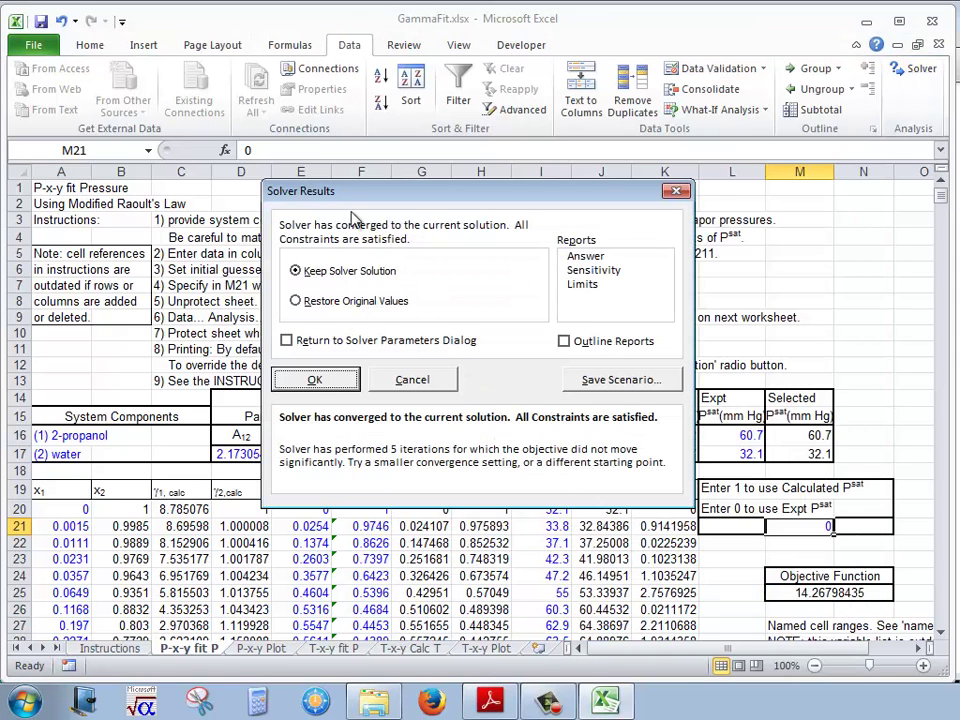
pyautogui.click(318, 380)
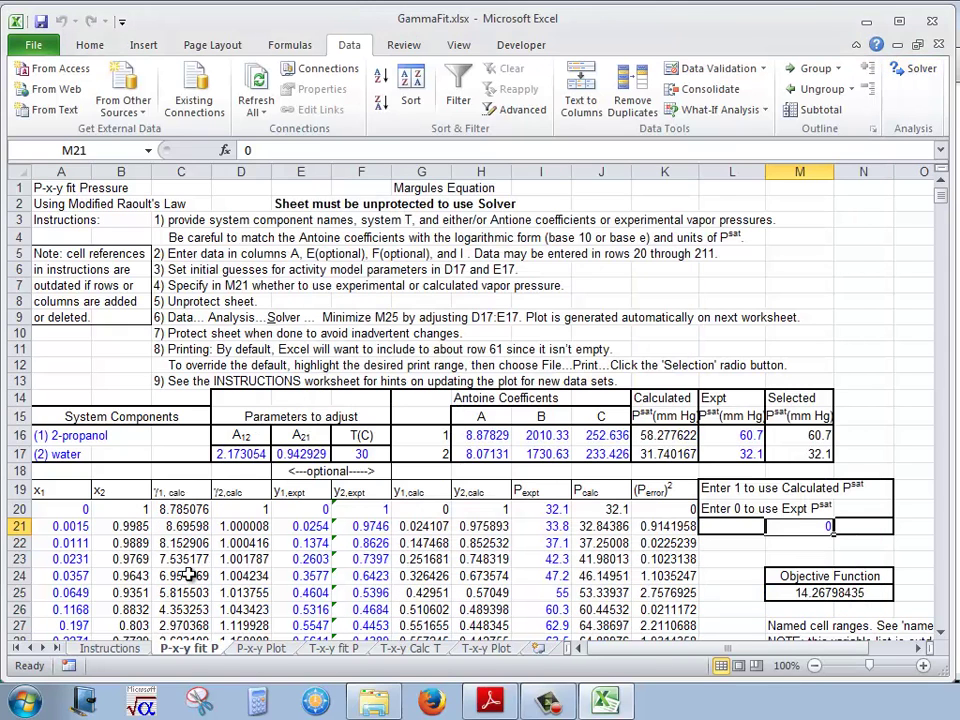
pyautogui.click(262, 649)
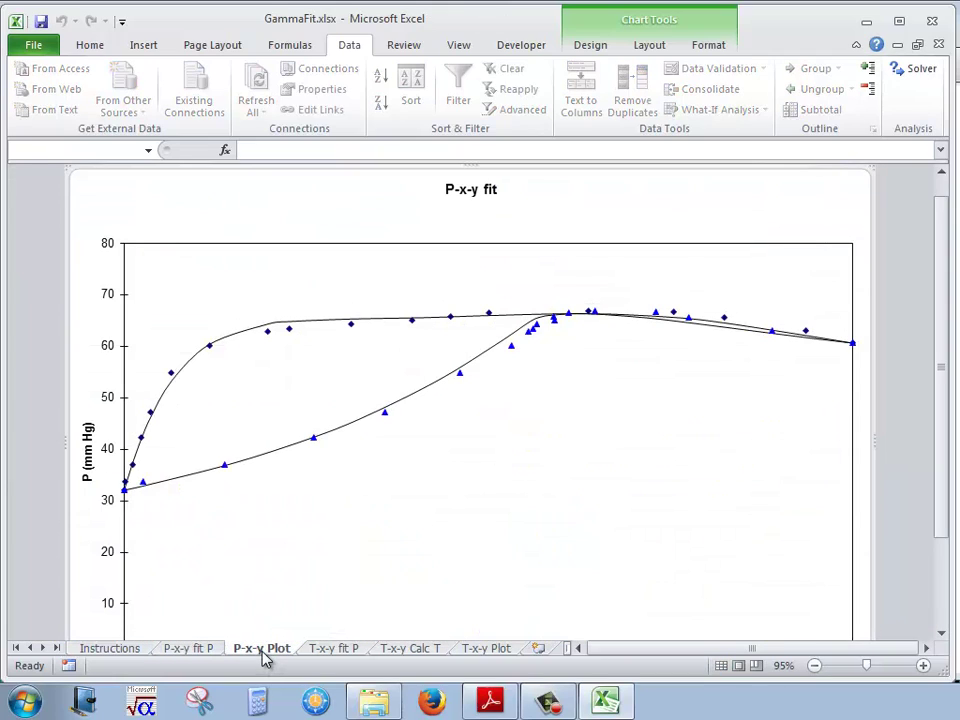
pyautogui.click(213, 650)
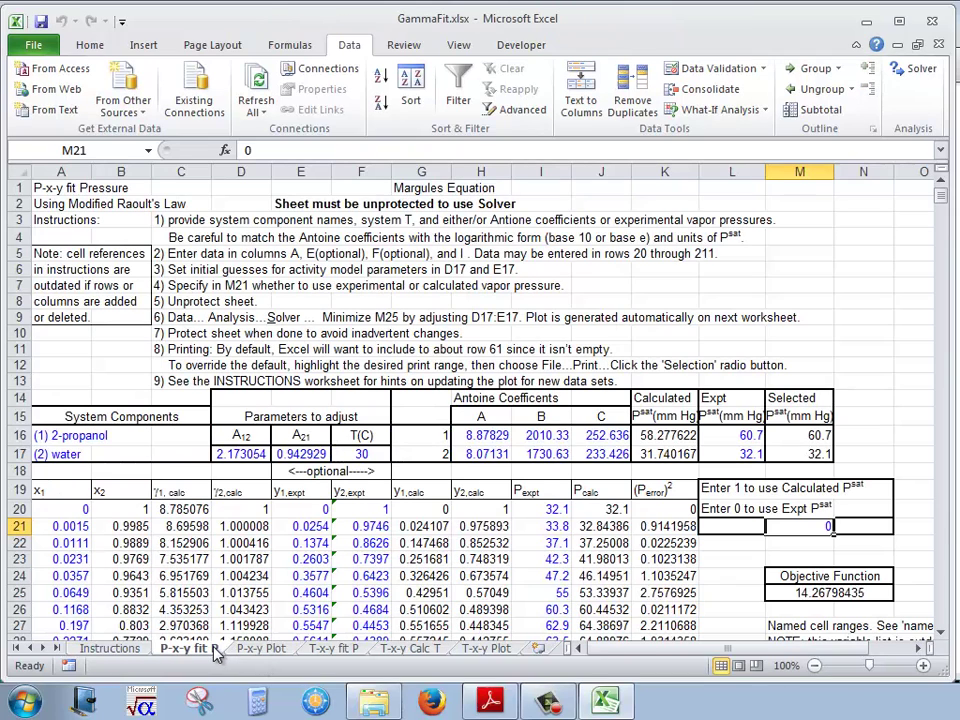